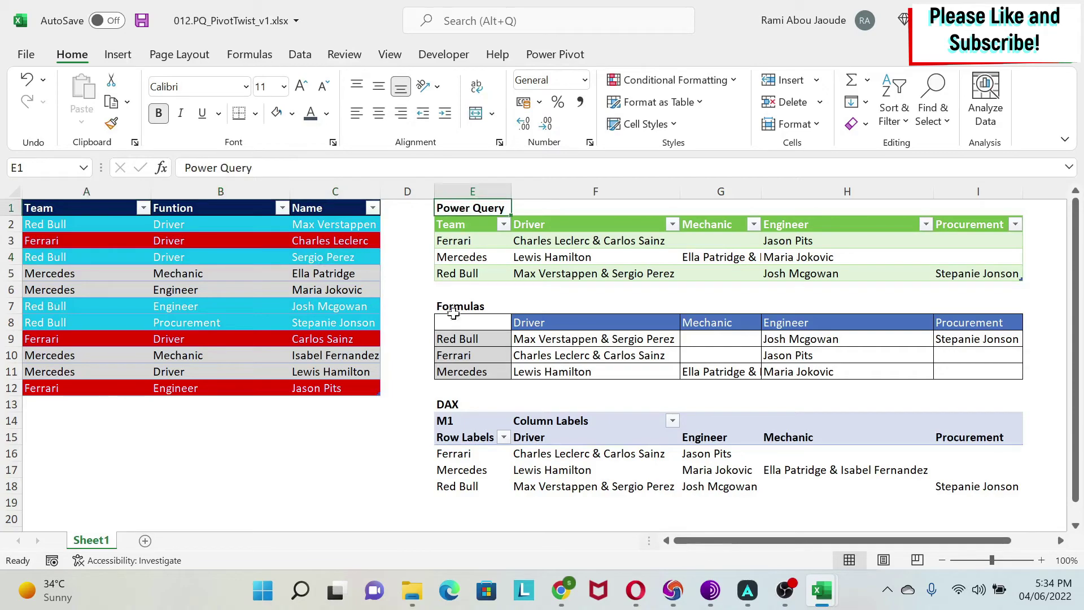
- Convert the Team, Funtion and Name data in A1:C12 into a table with headers
{"action": "left_click", "coordinate": [457, 306]}
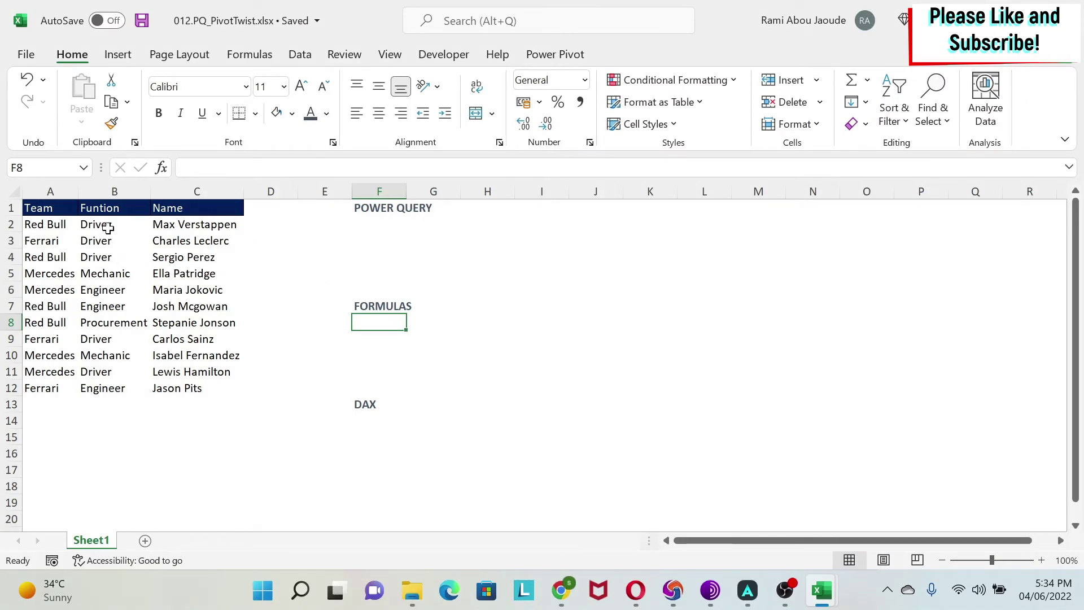
{"action": "left_click_drag", "start_coordinate": [45, 204], "coordinate": [186, 387]}
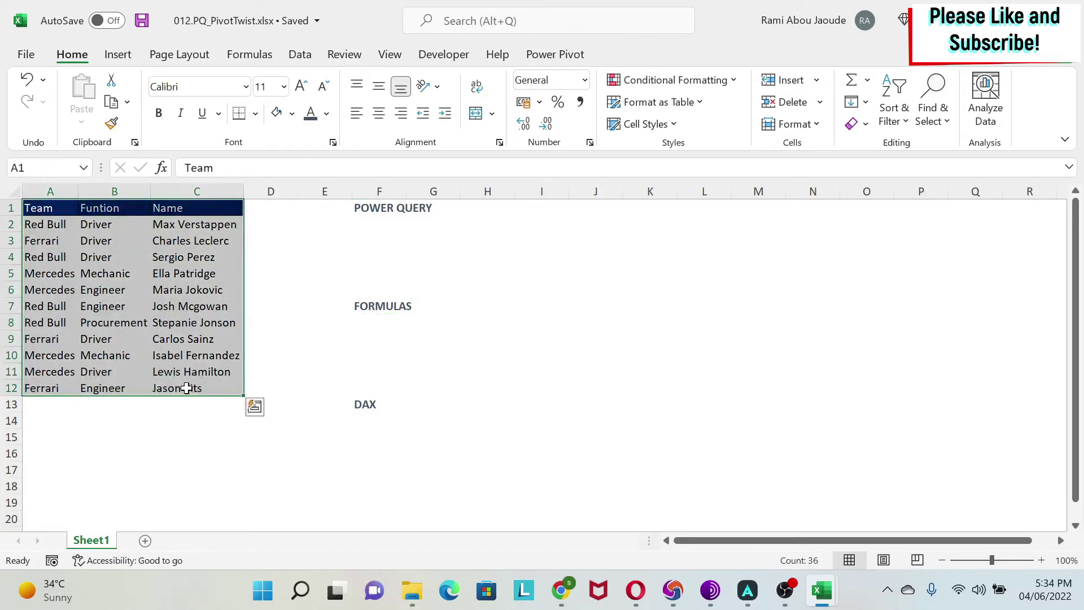
{"action": "left_click", "coordinate": [164, 257]}
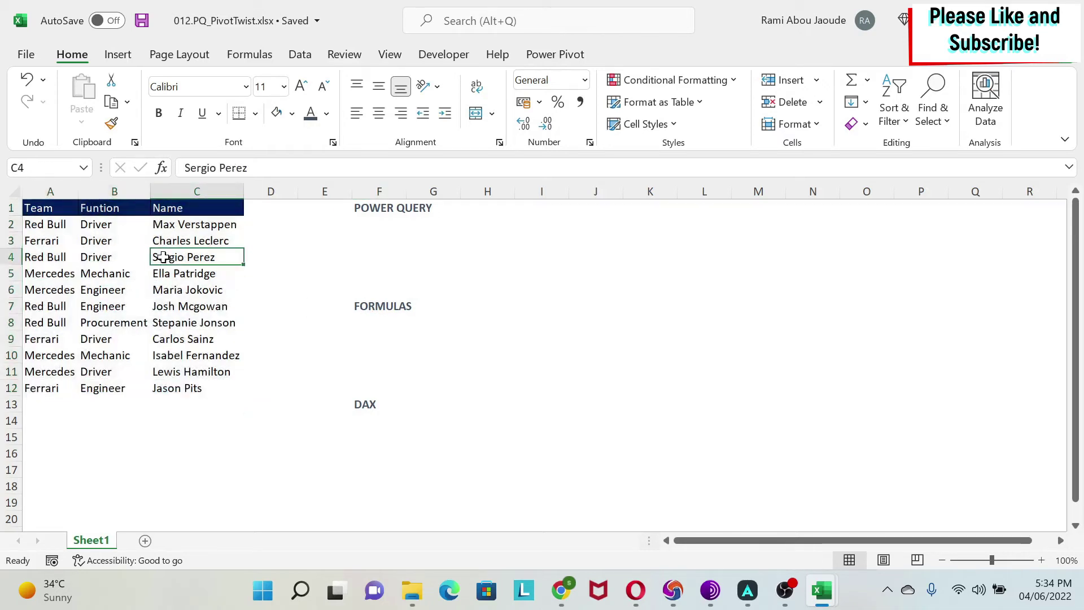
{"action": "left_click", "coordinate": [118, 53]}
{"action": "left_click", "coordinate": [148, 104]}
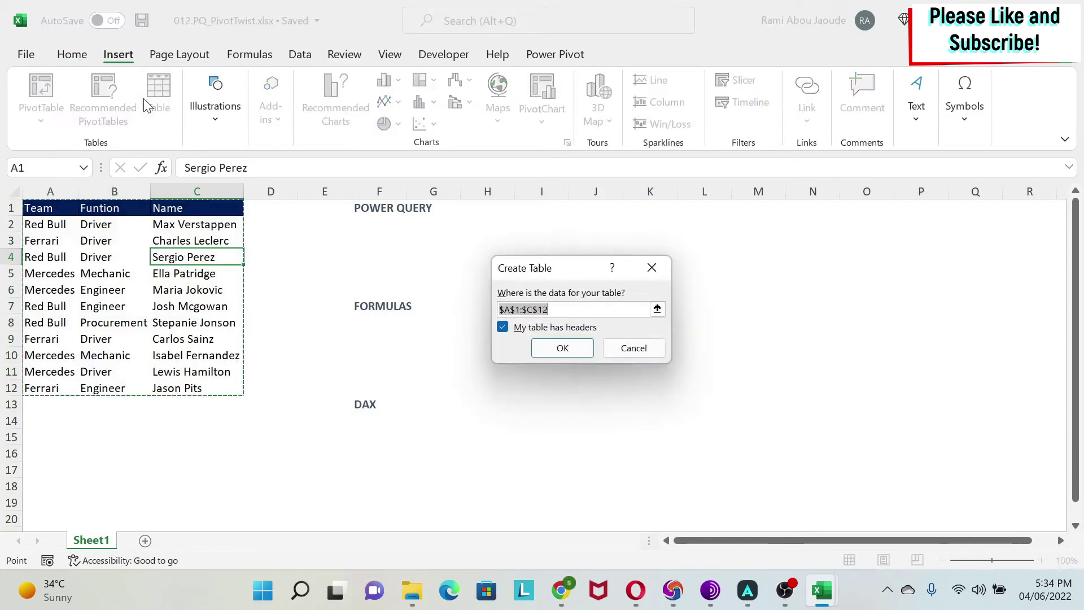
{"action": "left_click", "coordinate": [566, 346]}
- Rename the new table as RawData
{"action": "left_click", "coordinate": [52, 100]}
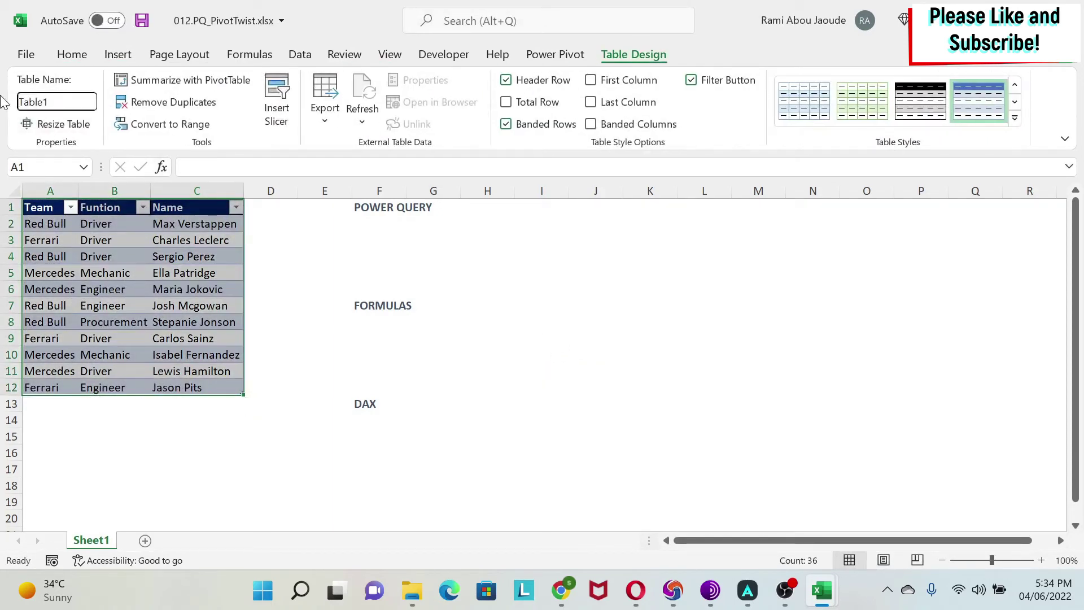
{"action": "double_click", "coordinate": [31, 101]}
{"action": "type", "text": "R"}
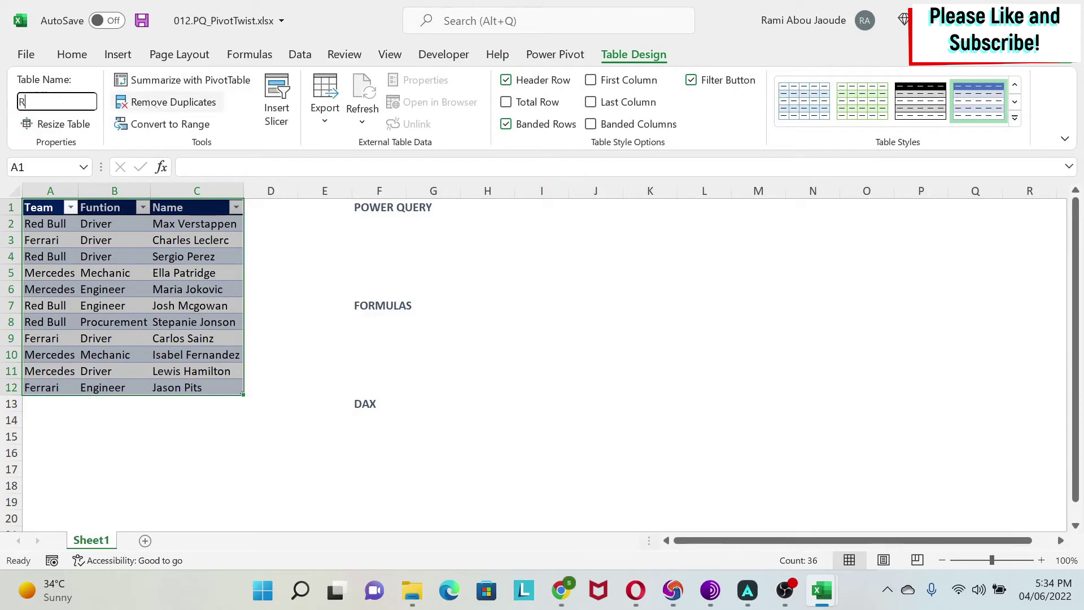
{"action": "type", "text": "awData"}
{"action": "key", "text": "Return"}
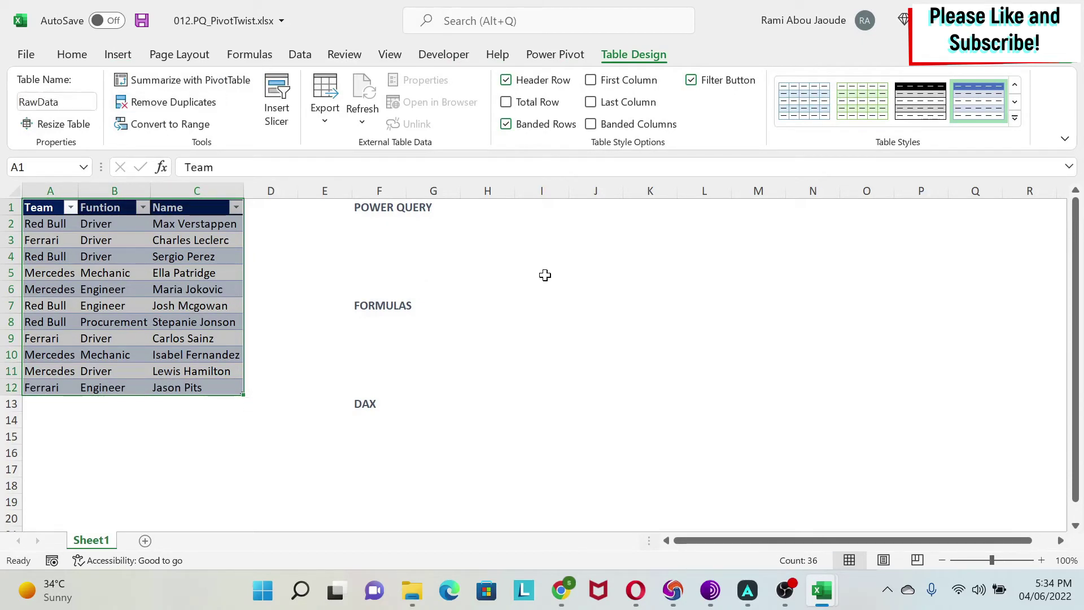
- Load the RawData table into the Power Query Editor
{"action": "left_click", "coordinate": [389, 228]}
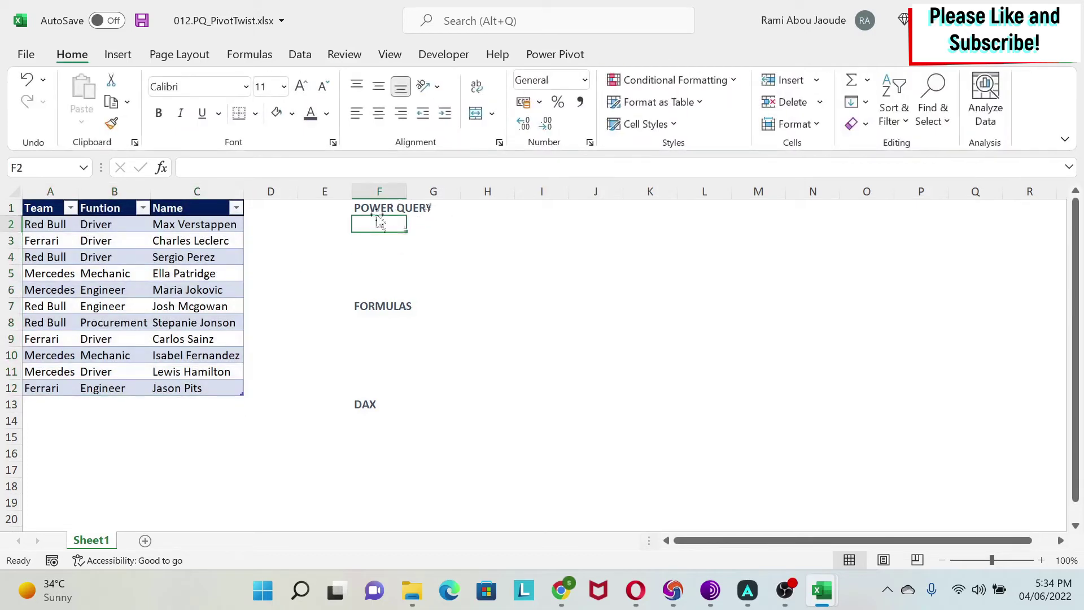
{"action": "left_click", "coordinate": [108, 253]}
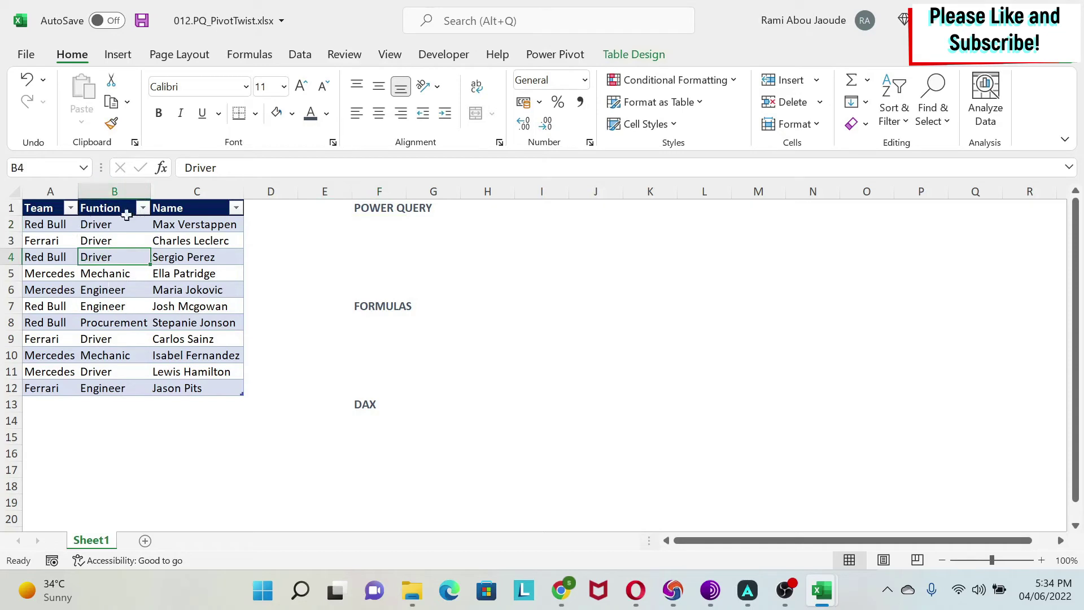
{"action": "left_click", "coordinate": [300, 55]}
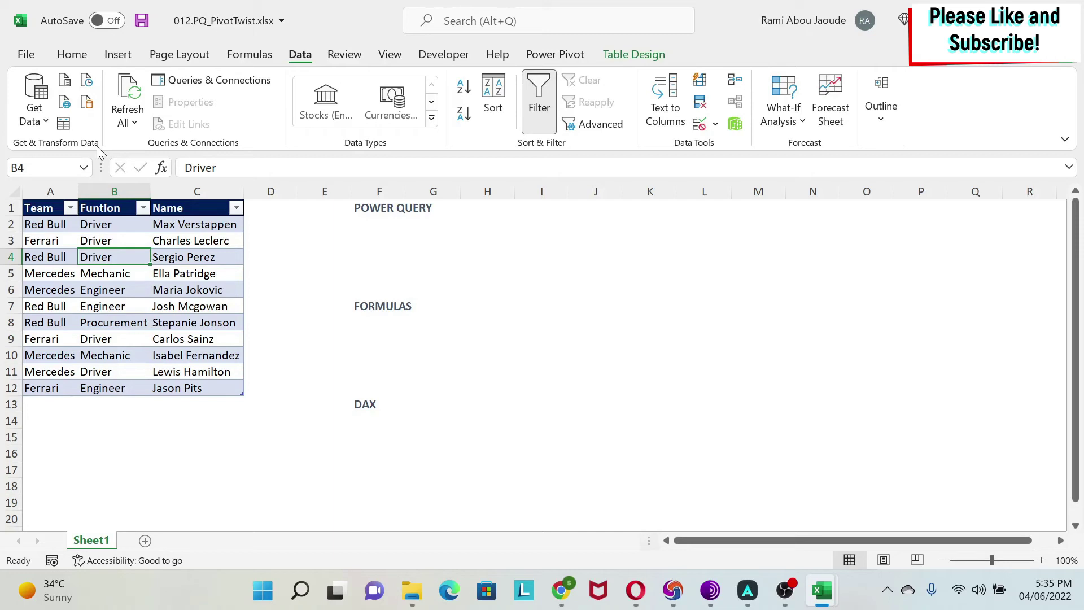
{"action": "left_click", "coordinate": [61, 125]}
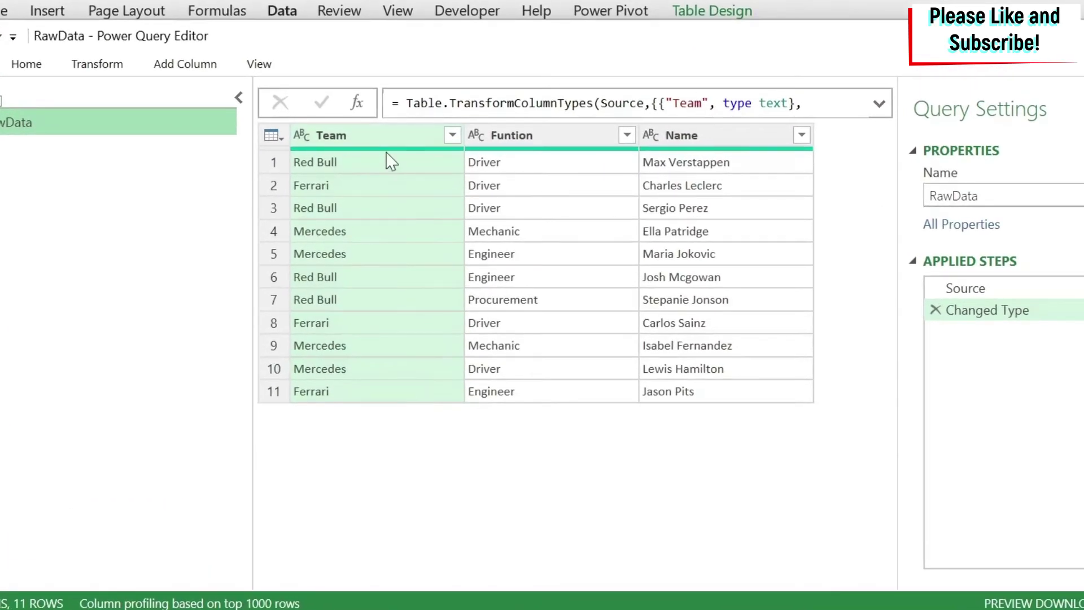
- Try to pivot the Funtion column using Name as the values column with the Don't Aggregate option
{"action": "left_click", "coordinate": [567, 137]}
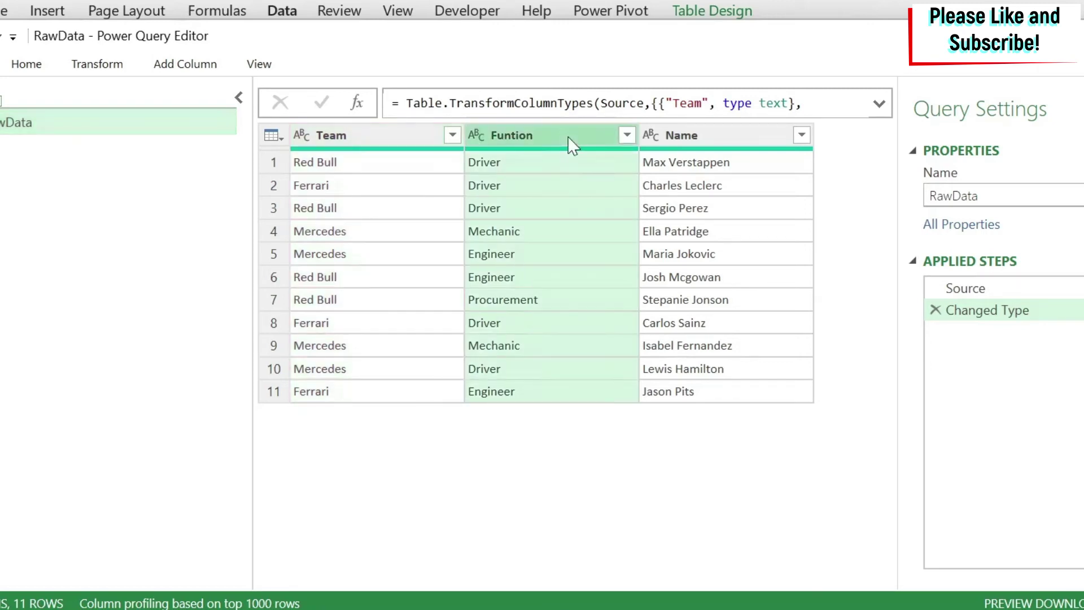
{"action": "left_click", "coordinate": [97, 65]}
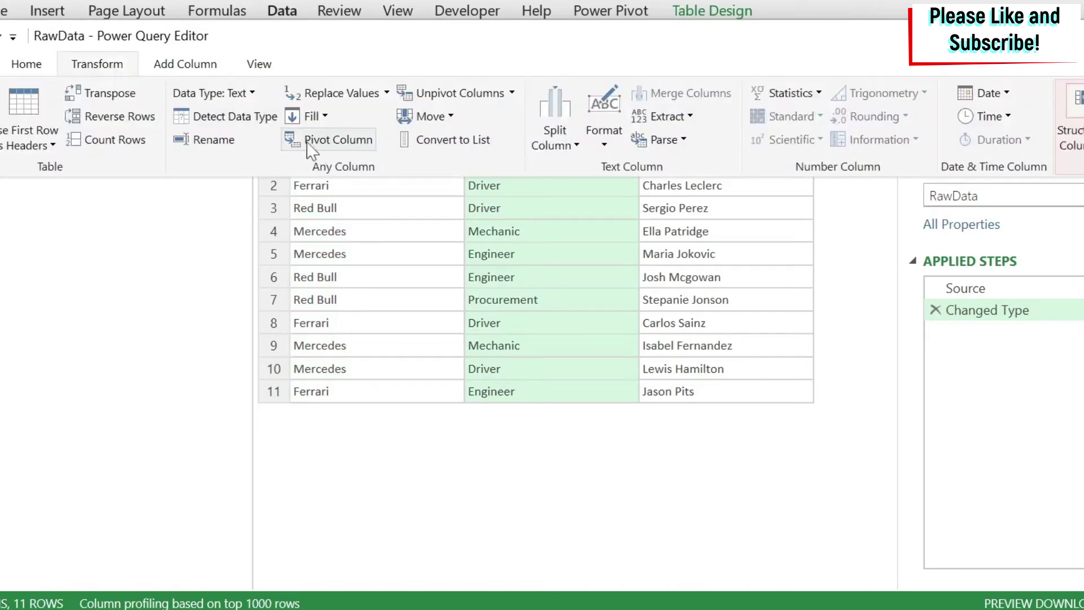
{"action": "left_click", "coordinate": [326, 141]}
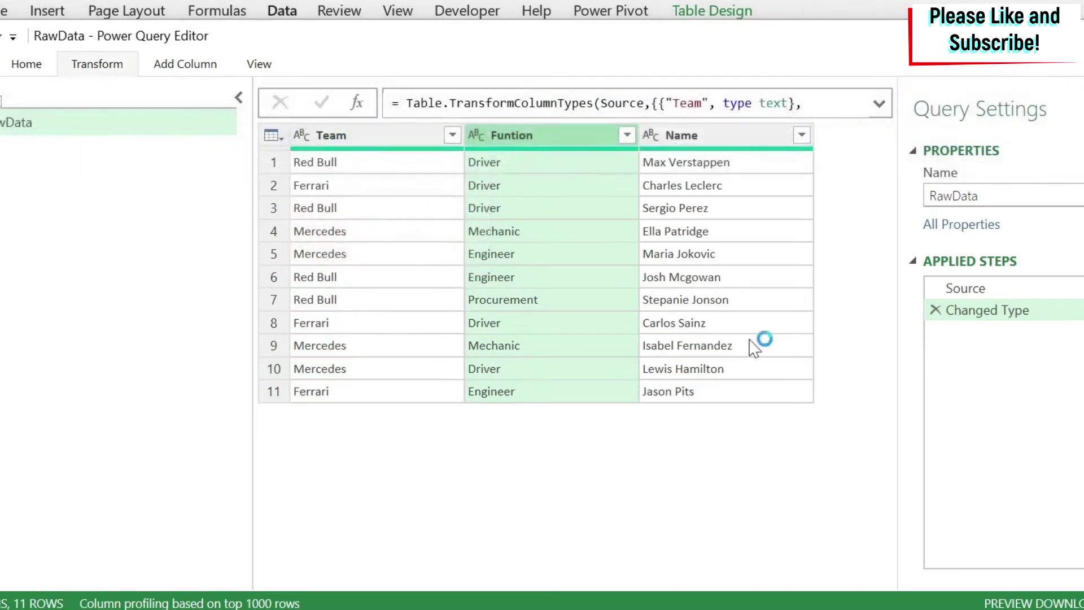
{"action": "left_click", "coordinate": [424, 290]}
{"action": "left_click", "coordinate": [342, 335]}
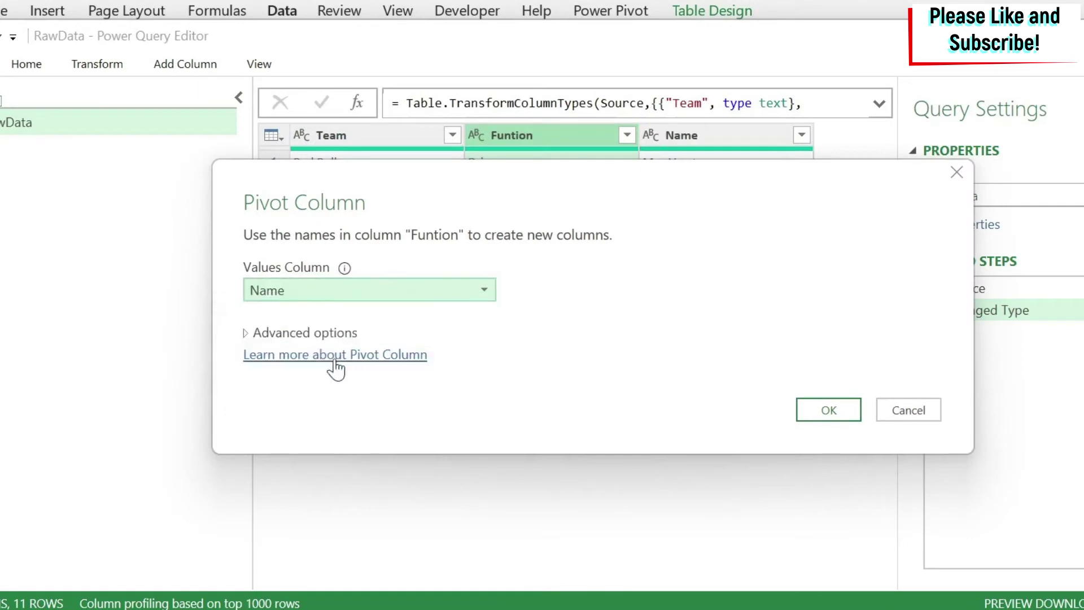
{"action": "left_click", "coordinate": [306, 334]}
{"action": "left_click", "coordinate": [348, 382]}
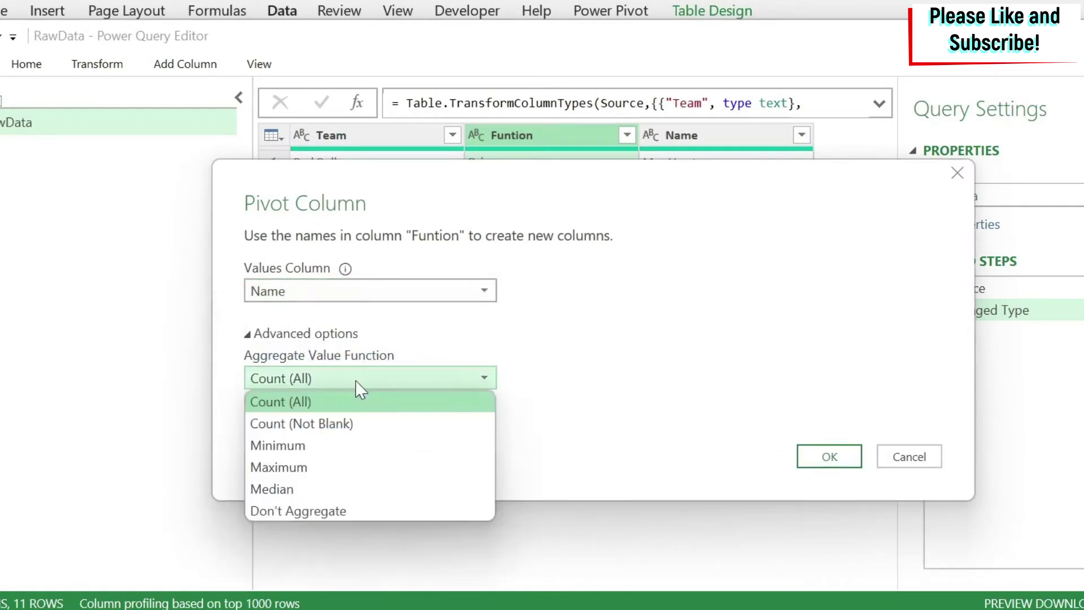
{"action": "left_click", "coordinate": [314, 511]}
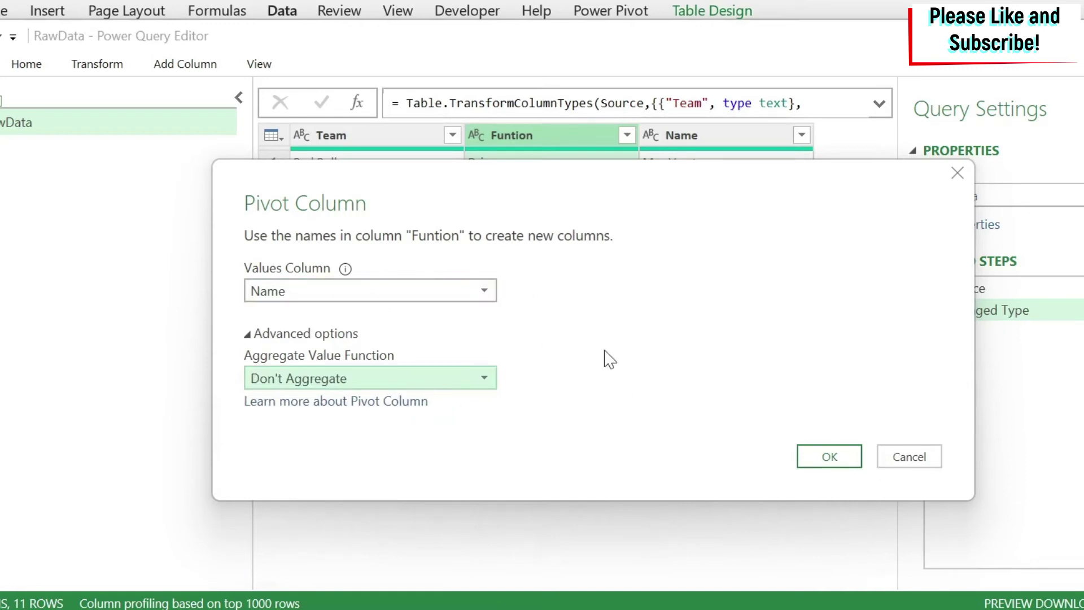
{"action": "left_click", "coordinate": [840, 459]}
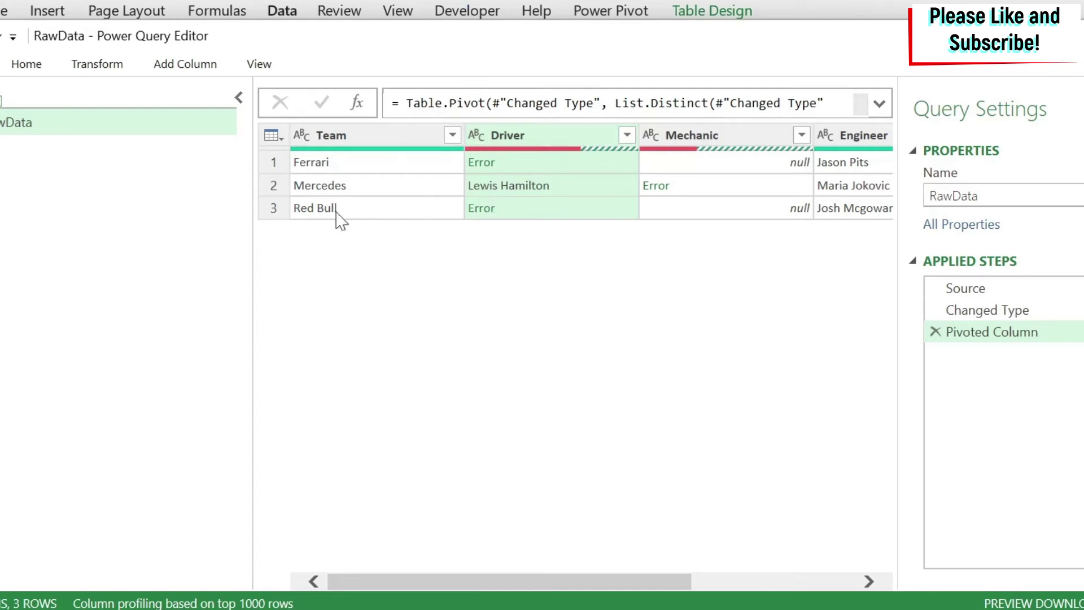
- Compare the pivot result with the source table and delete the Pivoted Column step from the query
{"action": "left_click_drag", "start_coordinate": [757, 44], "coordinate": [799, 43]}
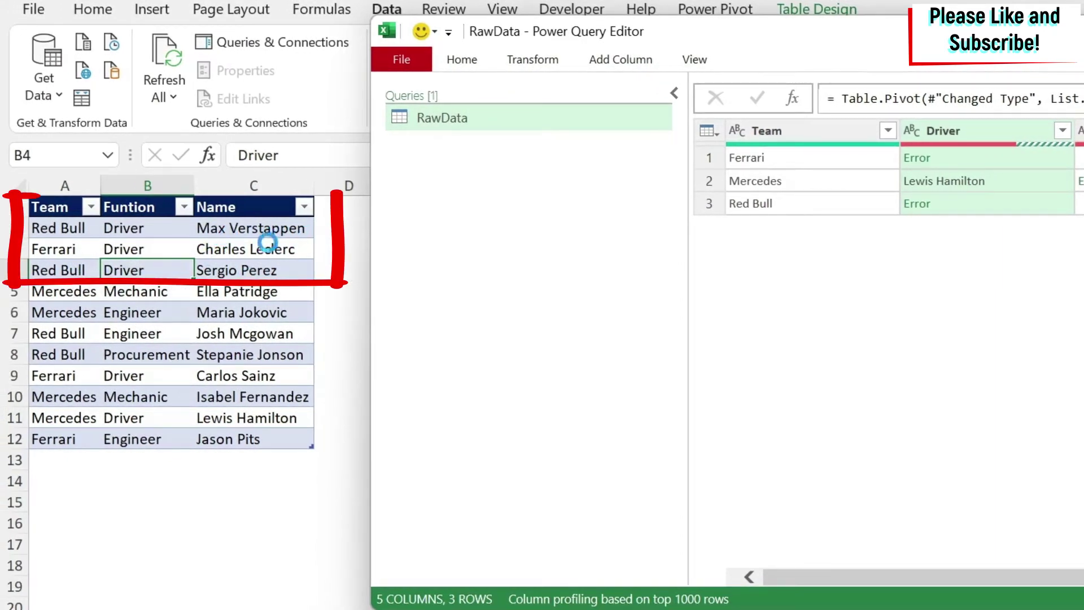
{"action": "left_click_drag", "start_coordinate": [755, 35], "coordinate": [433, 51]}
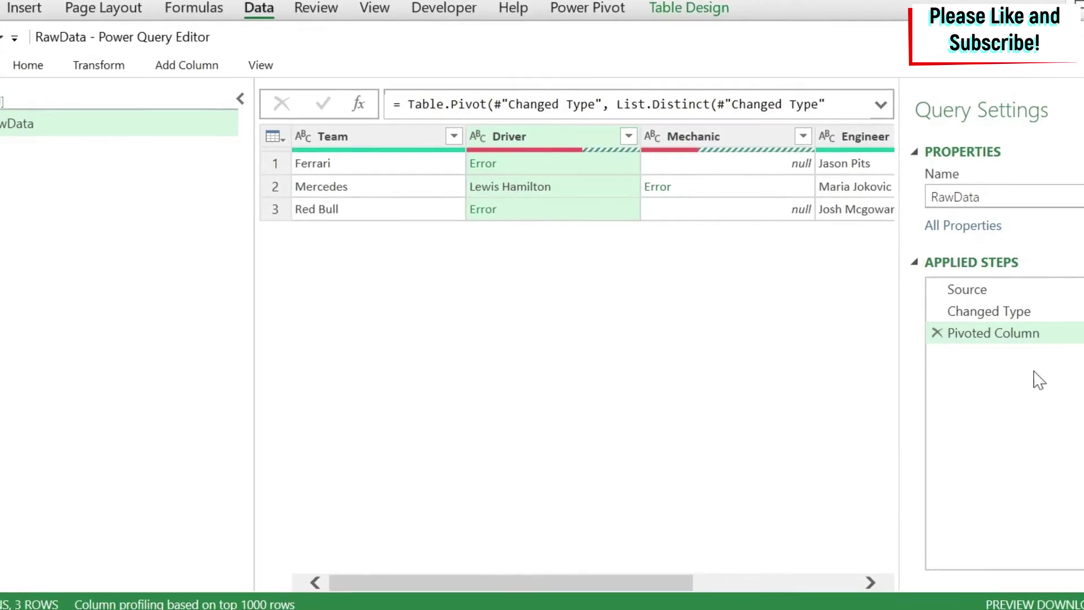
{"action": "left_click", "coordinate": [937, 333]}
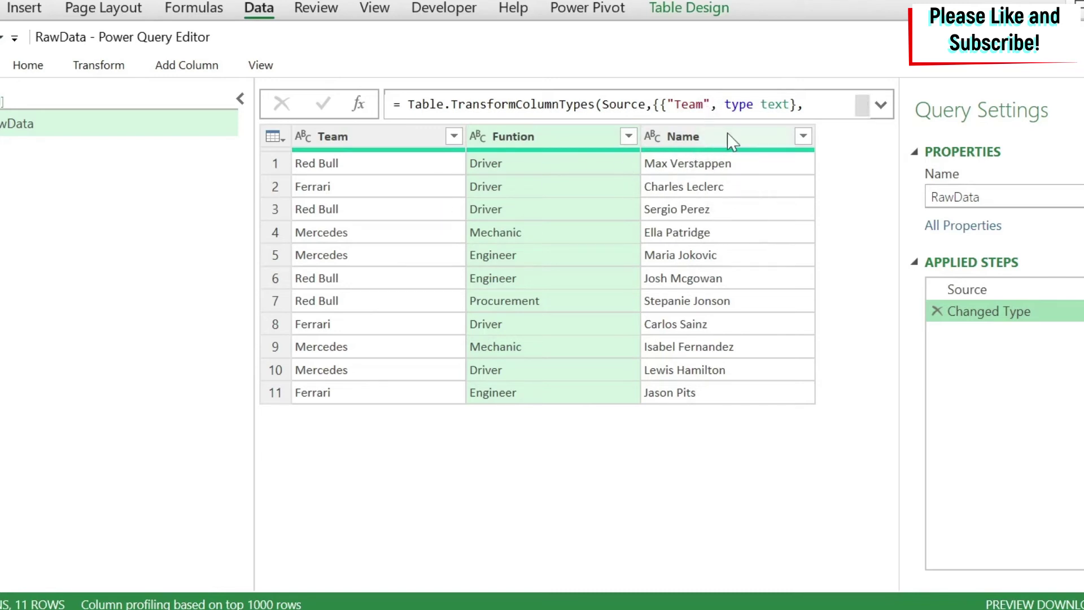
- Group the rows by Team and Funtion into an All Rows column named C1, and preview the nested table for Red Bull drivers
{"action": "left_click", "coordinate": [386, 138]}
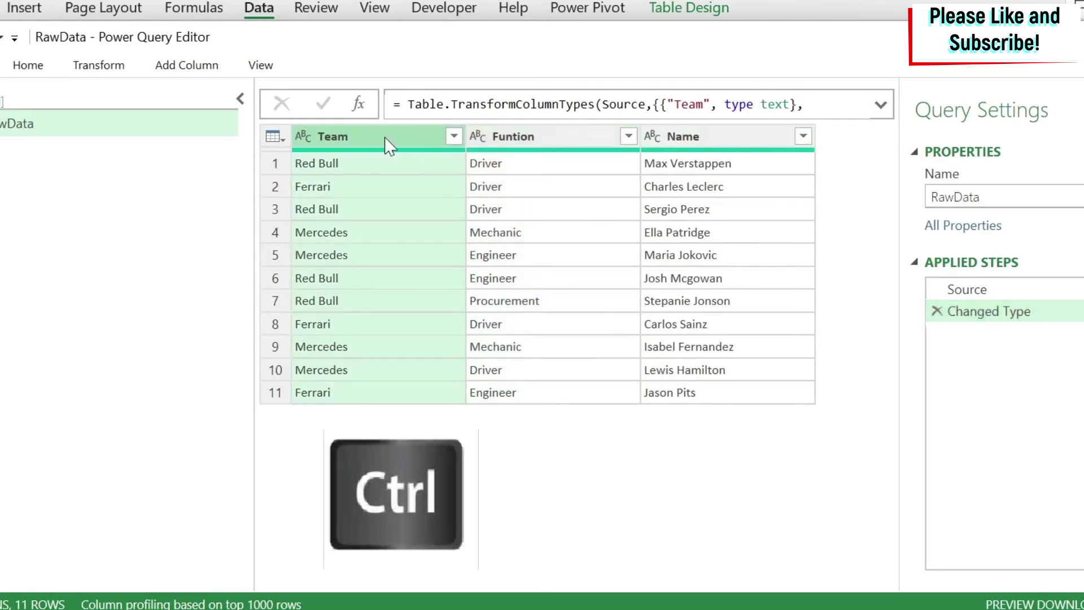
{"action": "left_click", "coordinate": [546, 139], "text": "ctrl"}
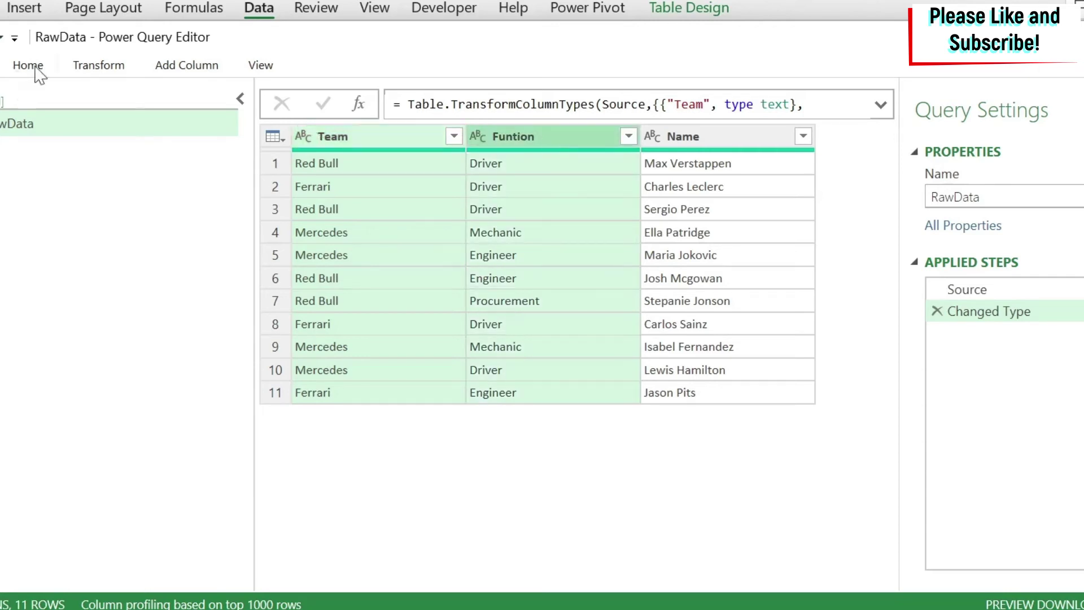
{"action": "left_click", "coordinate": [99, 67]}
{"action": "left_click", "coordinate": [1, 121]}
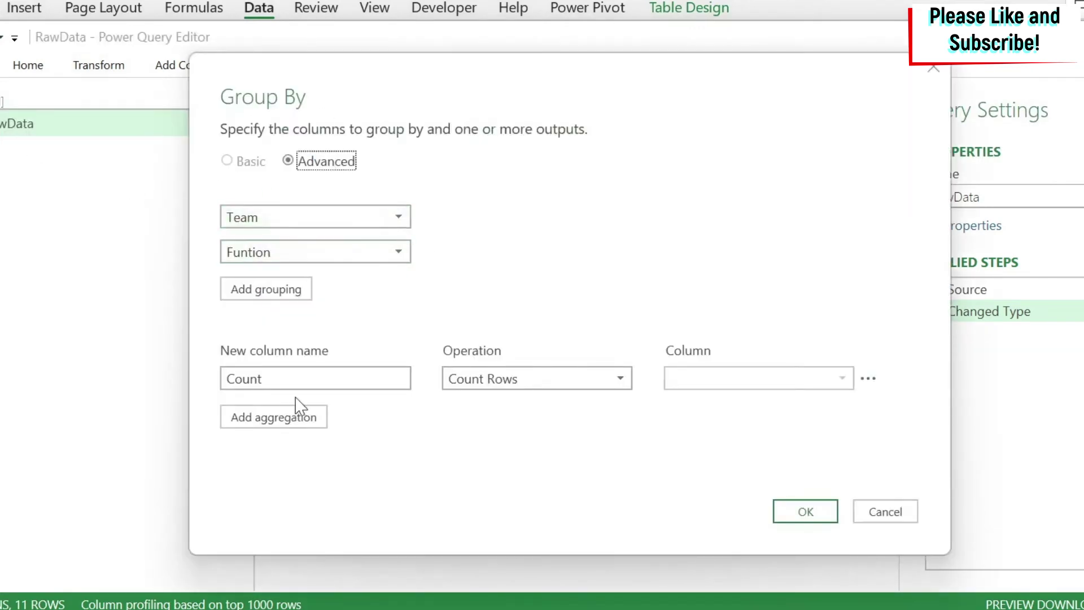
{"action": "double_click", "coordinate": [291, 377]}
{"action": "type", "text": "C1"}
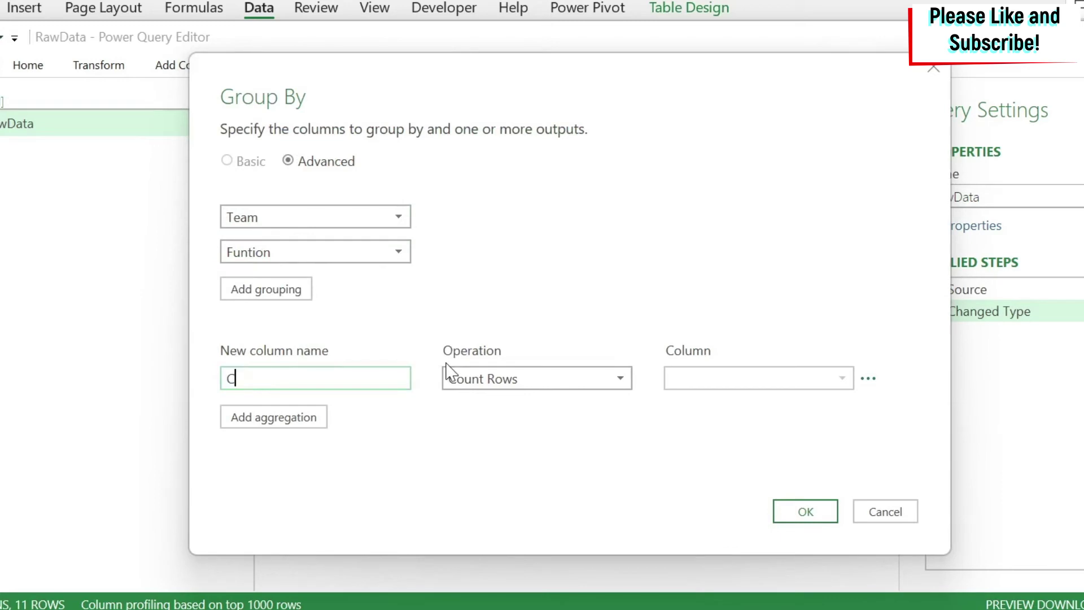
{"action": "left_click", "coordinate": [611, 385]}
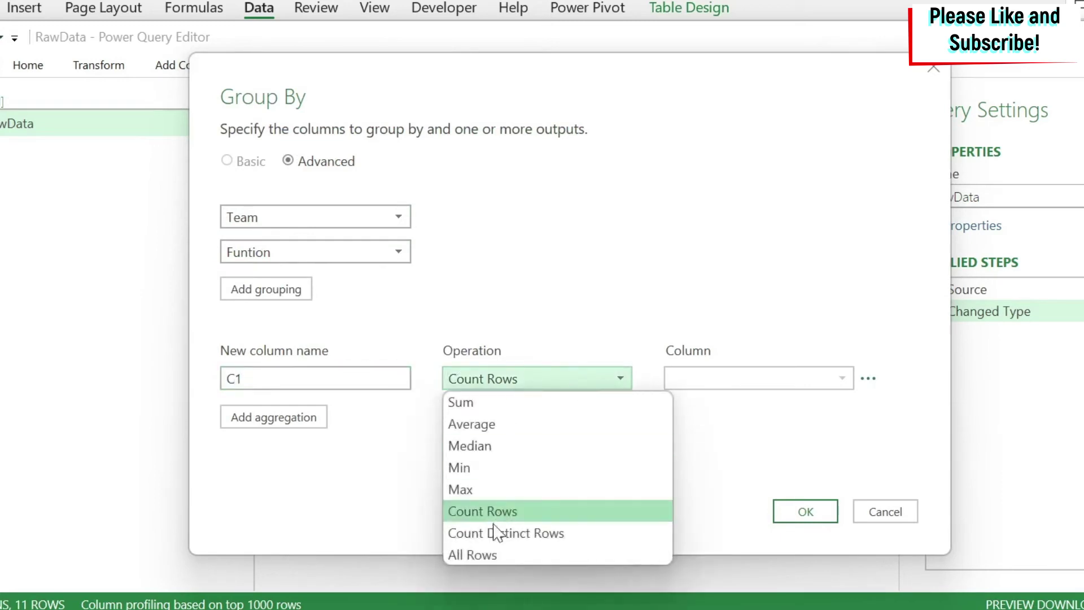
{"action": "left_click", "coordinate": [489, 555]}
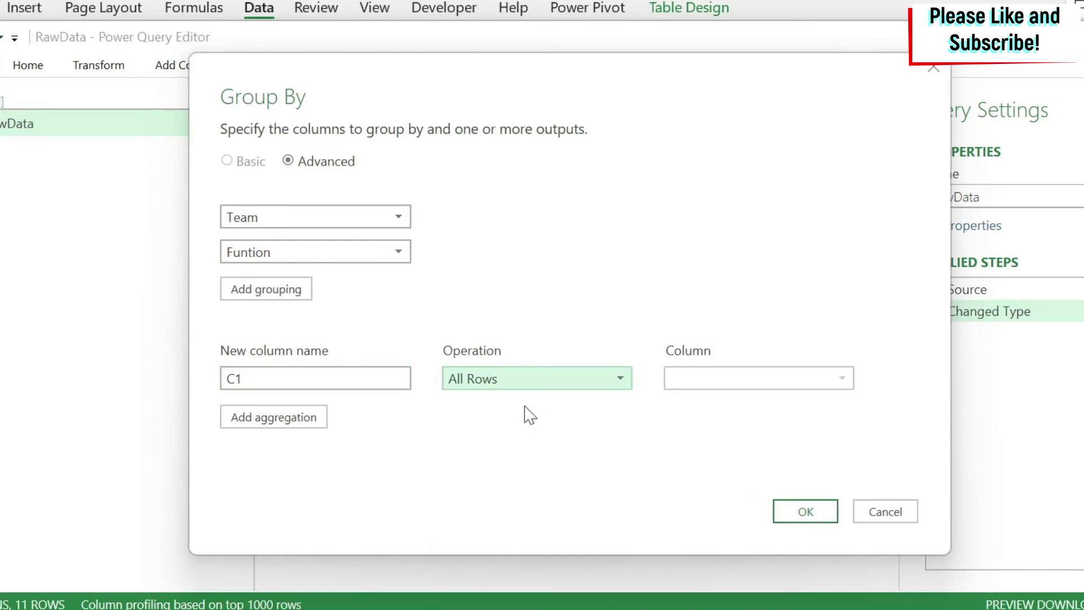
{"action": "left_click", "coordinate": [797, 518]}
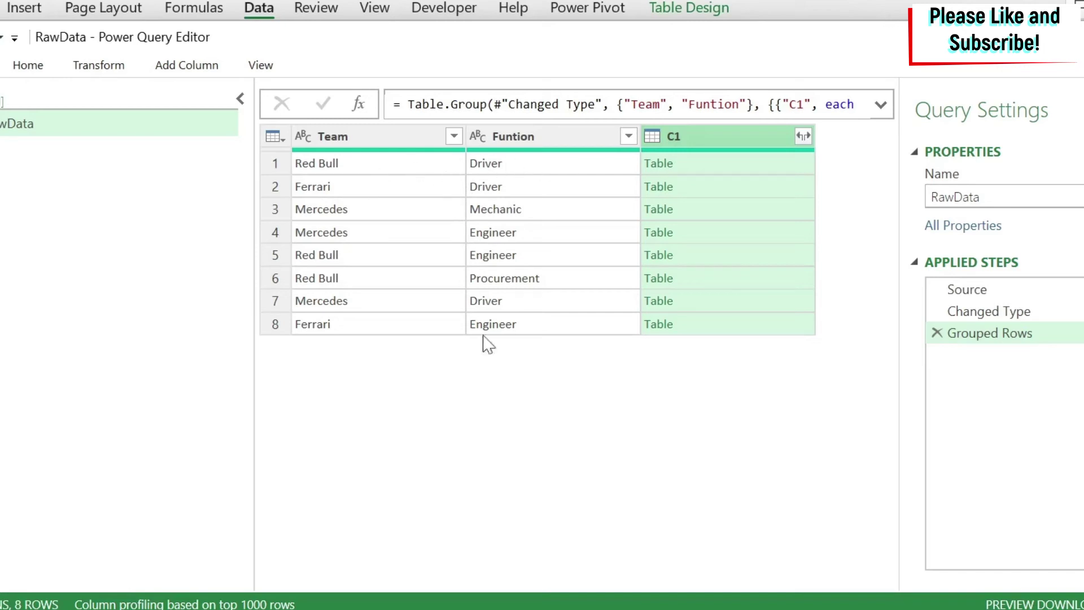
{"action": "left_click", "coordinate": [716, 164]}
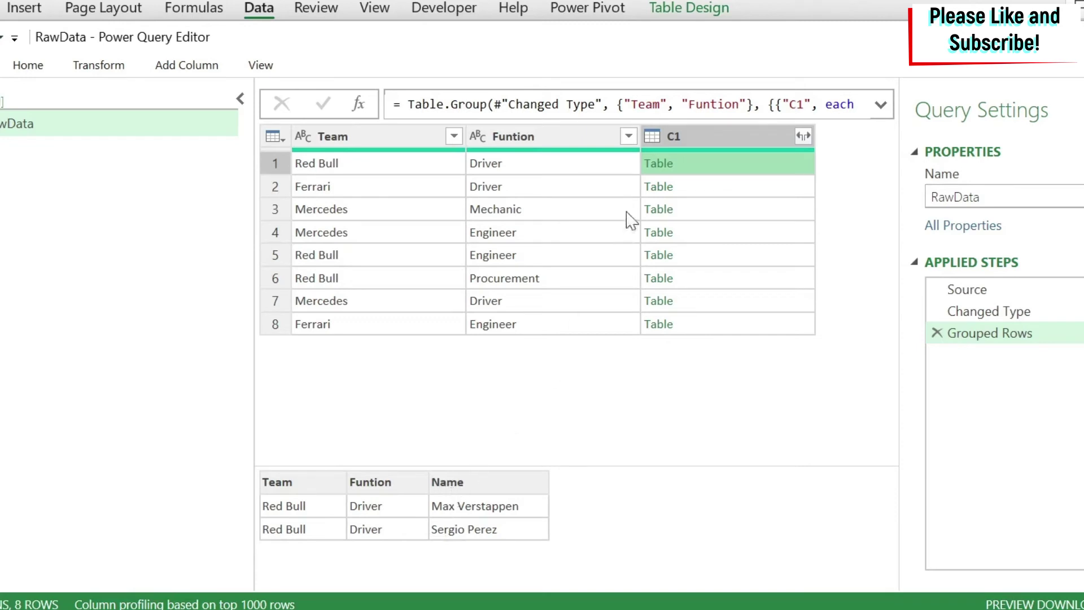
{"action": "left_click", "coordinate": [693, 137]}
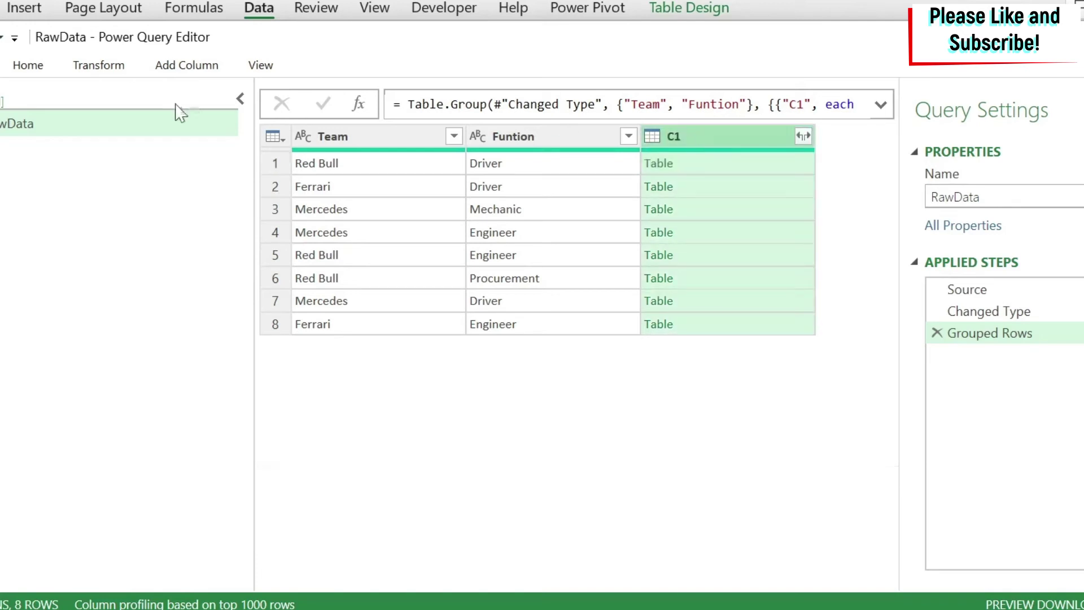
- Add a custom column named C2 with the formula [C1][Name] to list the names in each group
{"action": "left_click", "coordinate": [102, 66]}
{"action": "left_click", "coordinate": [170, 66]}
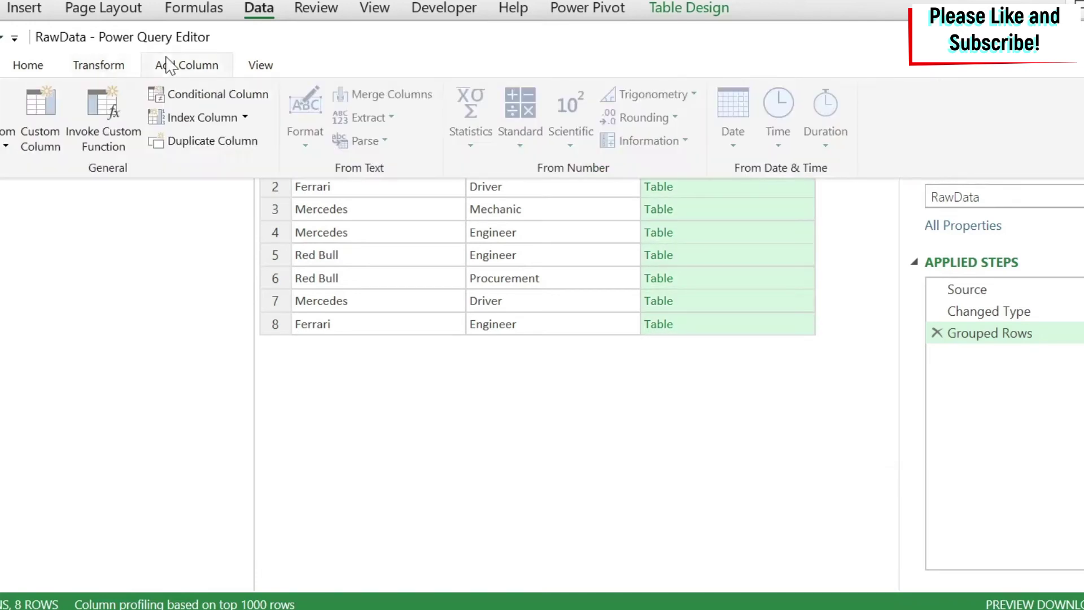
{"action": "left_click", "coordinate": [48, 113]}
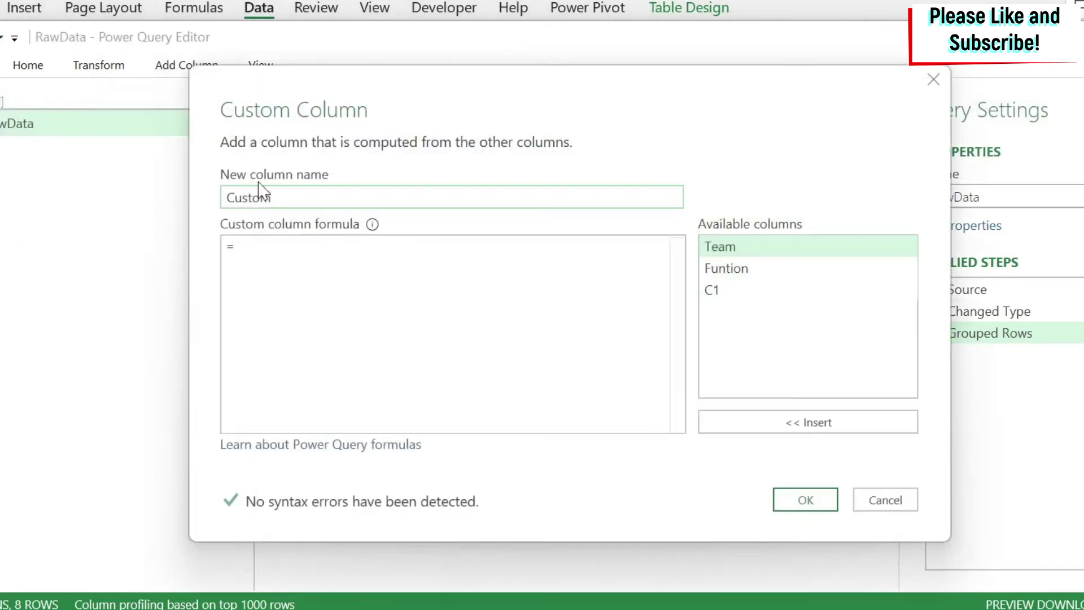
{"action": "left_click_drag", "start_coordinate": [272, 197], "coordinate": [186, 199]}
{"action": "type", "text": "C2"}
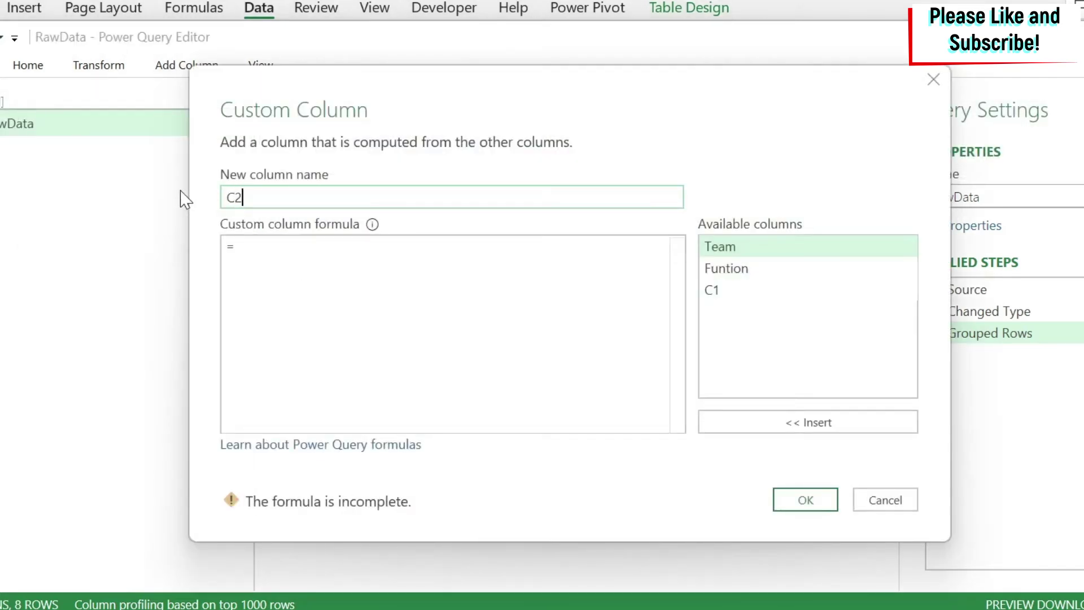
{"action": "left_click", "coordinate": [300, 249]}
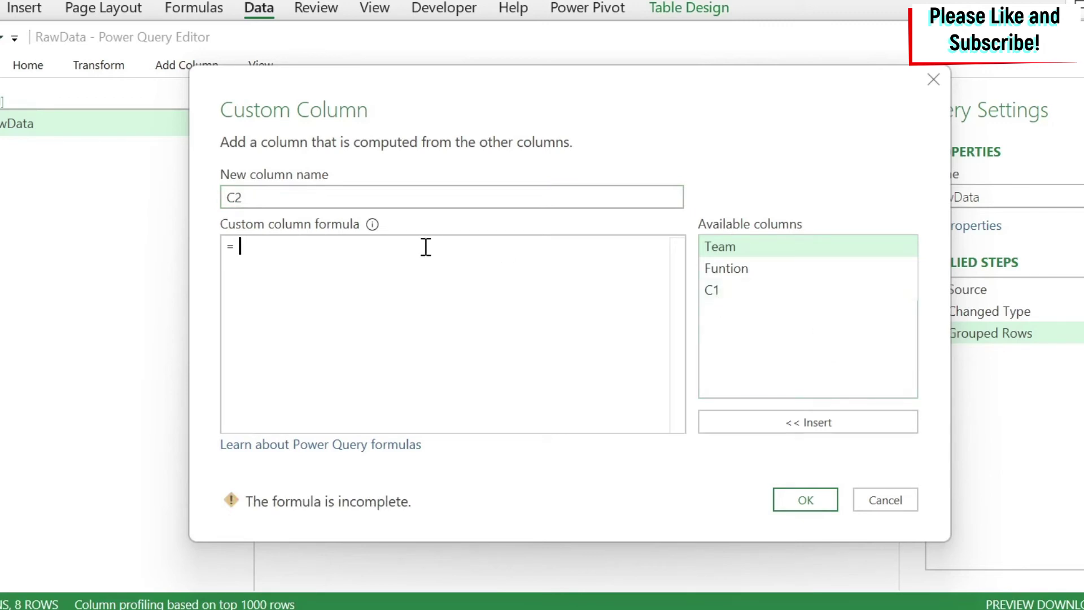
{"action": "type", "text": "["}
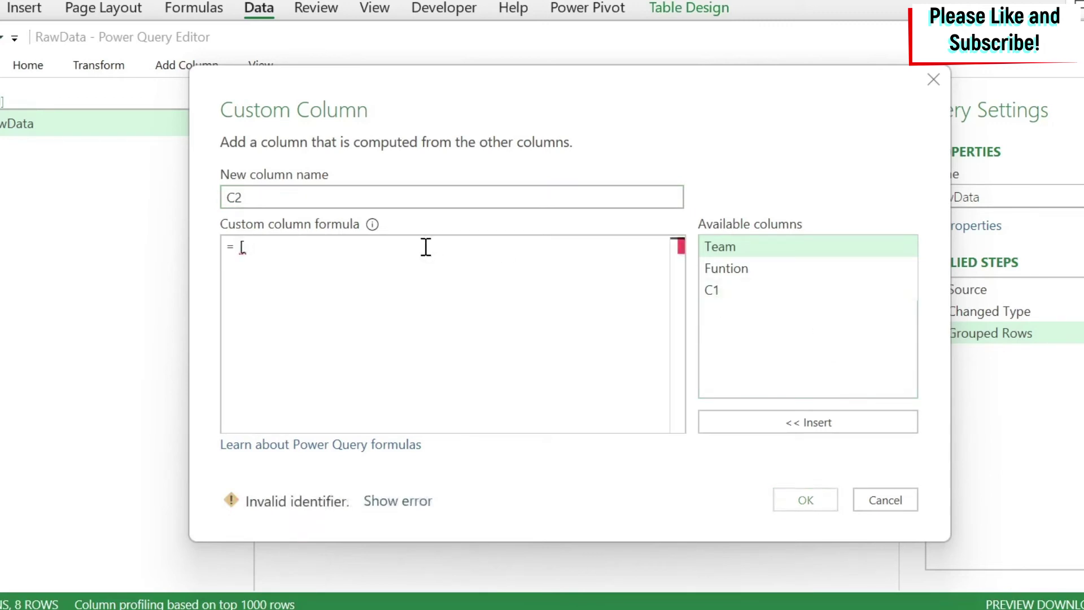
{"action": "type", "text": "C1"}
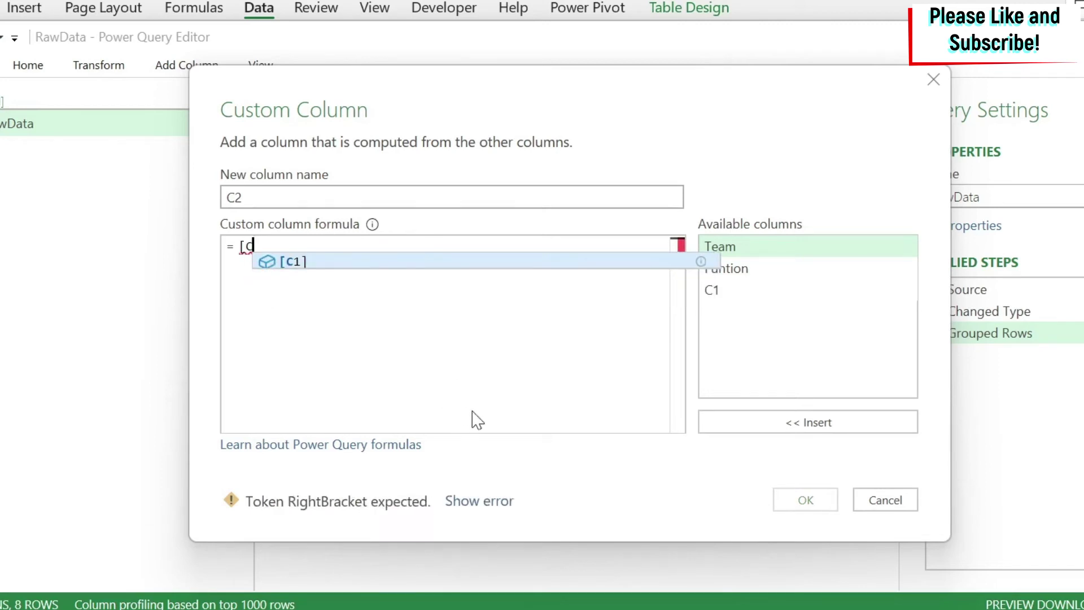
{"action": "type", "text": "]"}
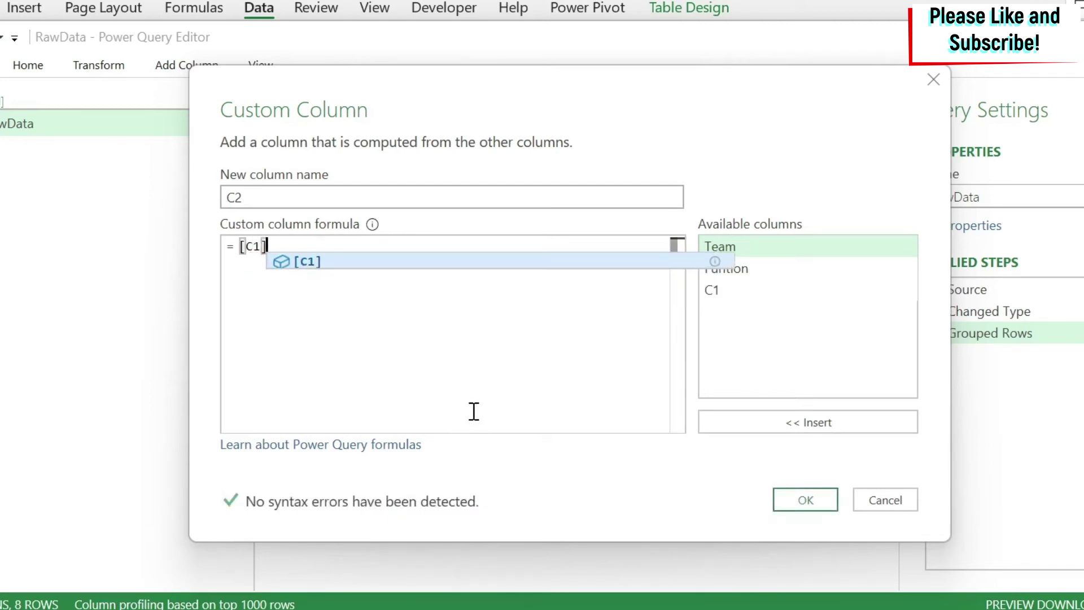
{"action": "type", "text": "["}
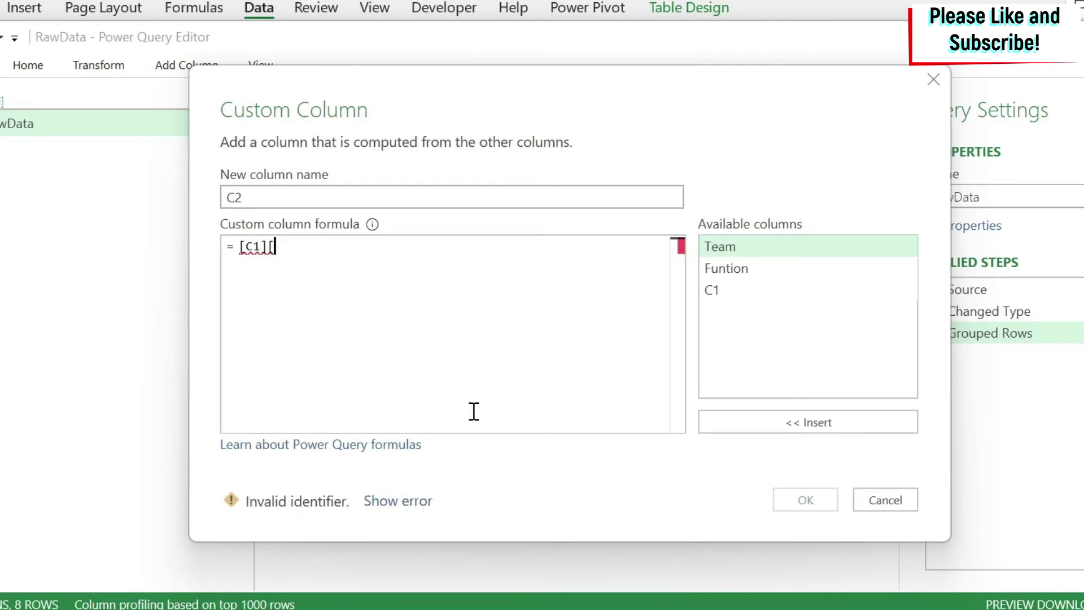
{"action": "left_click_drag", "start_coordinate": [497, 96], "coordinate": [480, 73]}
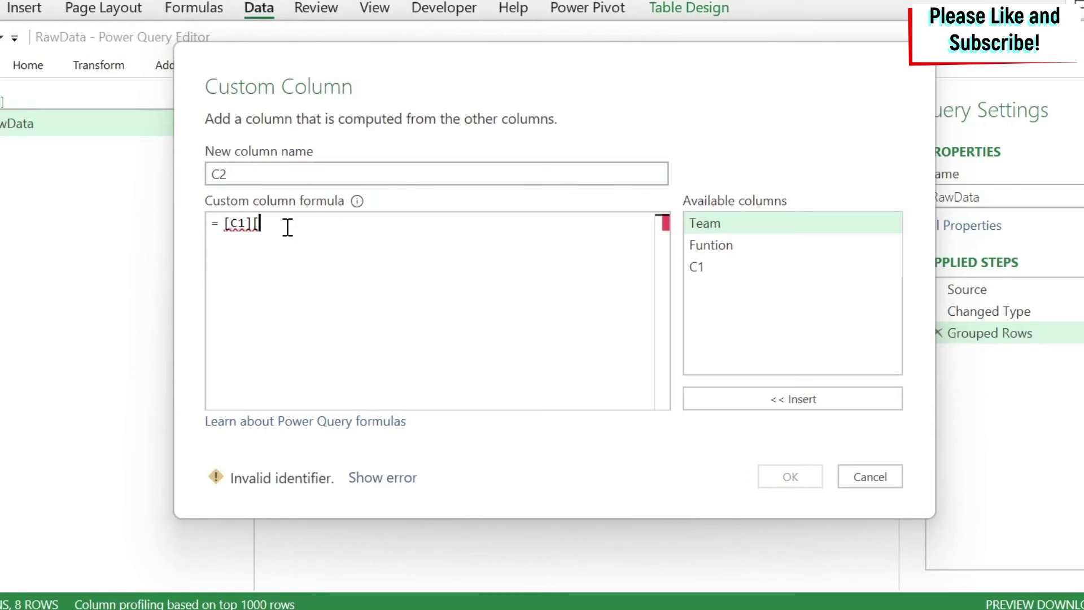
{"action": "type", "text": "Name"}
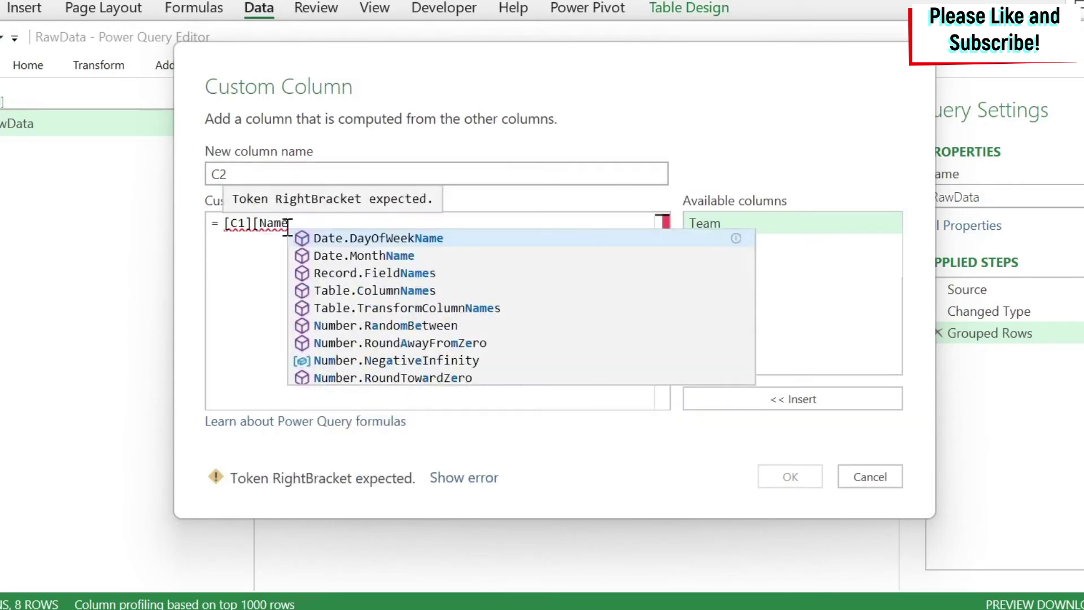
{"action": "type", "text": "]"}
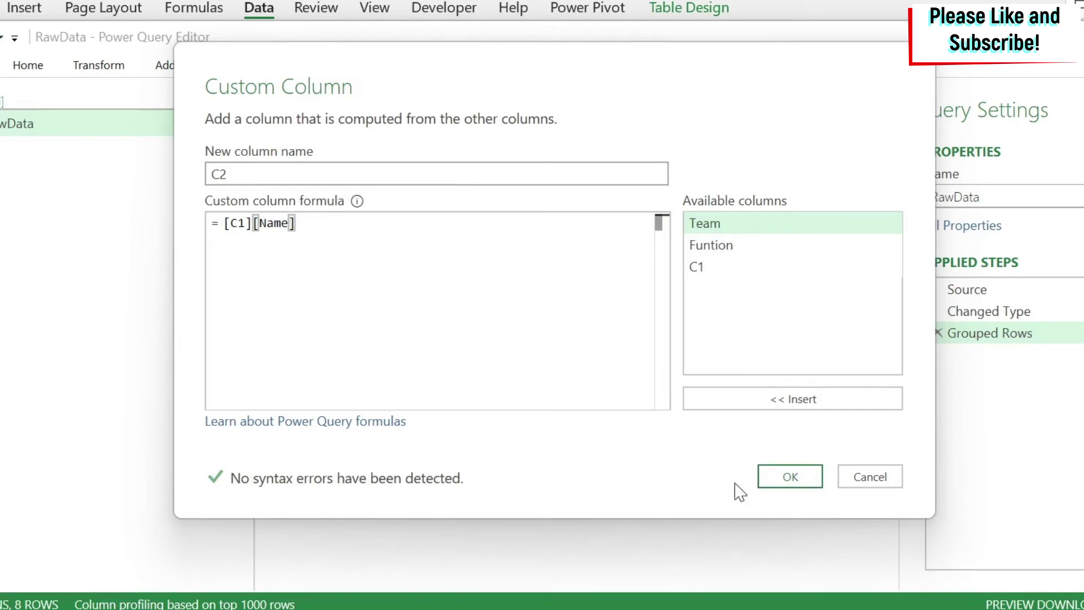
{"action": "left_click", "coordinate": [791, 478]}
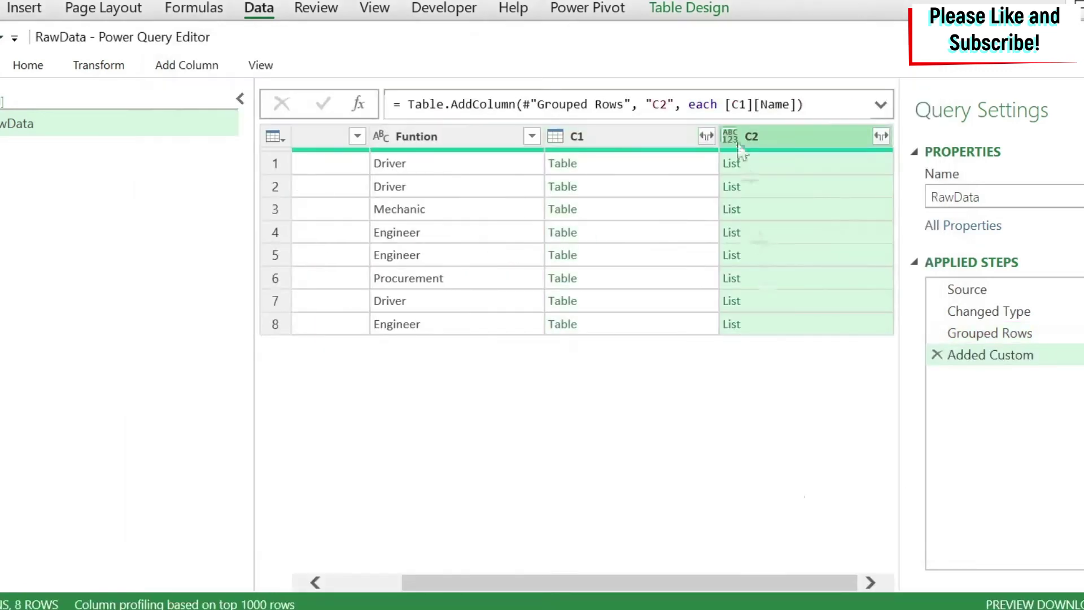
- Preview the first row's nested table and list, and extract the C2 list values as text joined with the custom delimiter " & "
{"action": "left_click", "coordinate": [614, 169]}
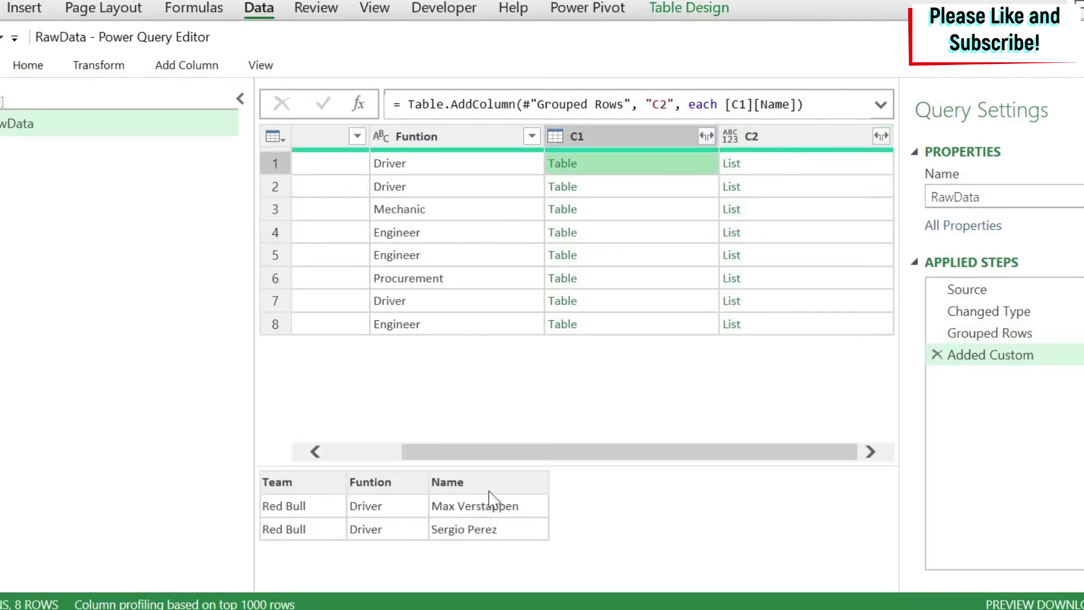
{"action": "left_click", "coordinate": [753, 165]}
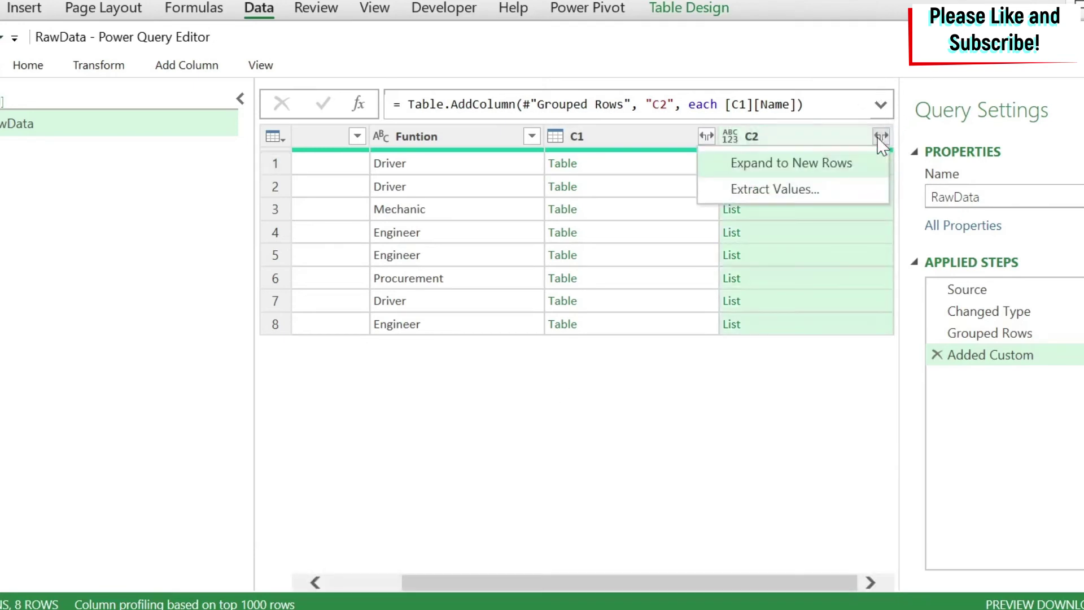
{"action": "left_click", "coordinate": [793, 191]}
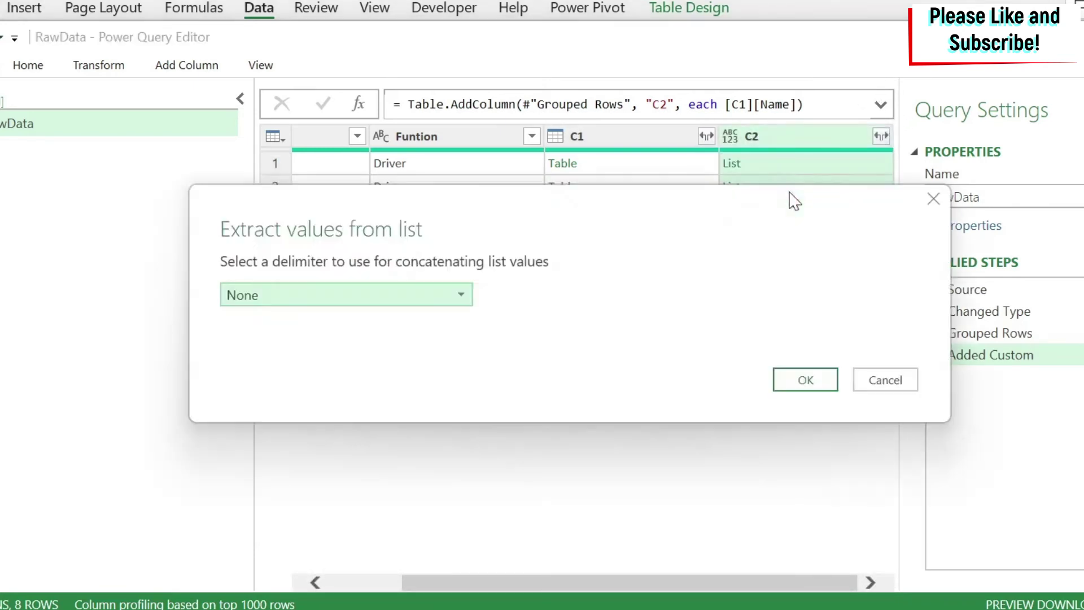
{"action": "left_click", "coordinate": [312, 310]}
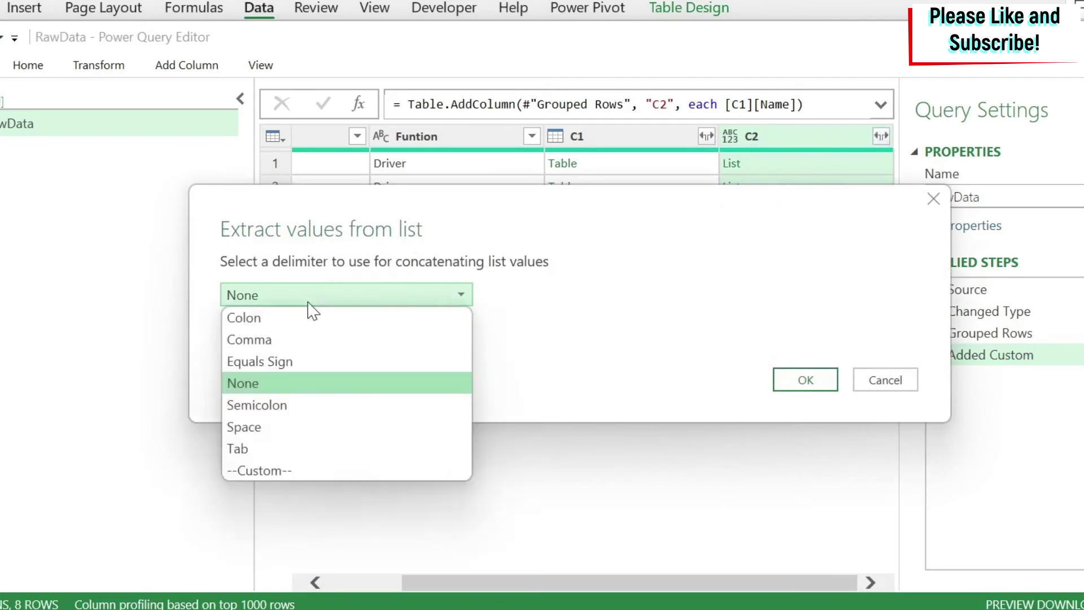
{"action": "left_click", "coordinate": [269, 470]}
{"action": "left_click", "coordinate": [287, 335]}
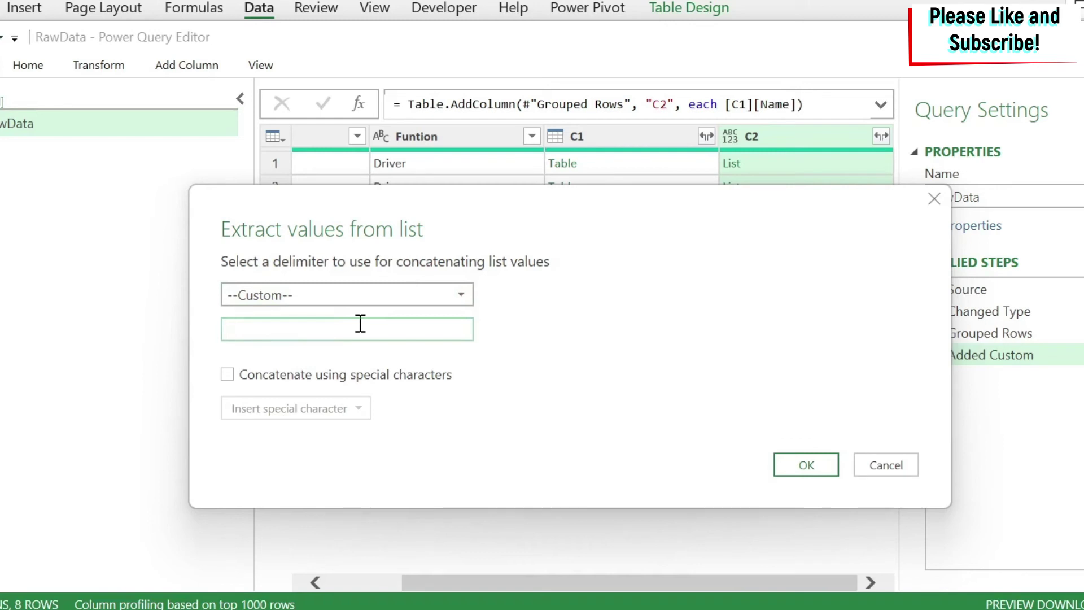
{"action": "left_click", "coordinate": [806, 464]}
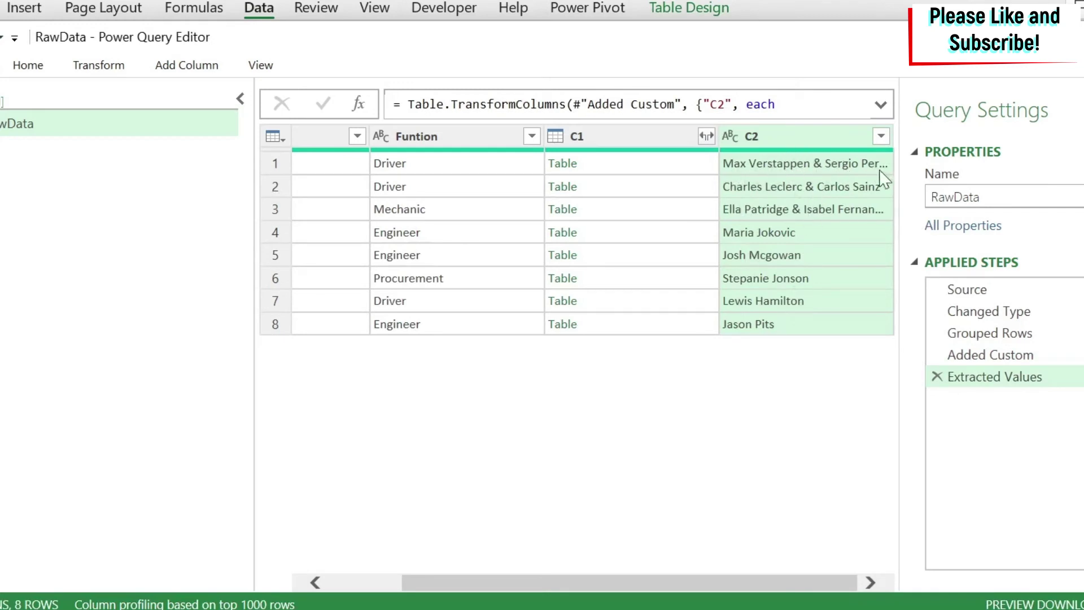
- Remove the C1 column of nested tables from the query
{"action": "left_click", "coordinate": [611, 138]}
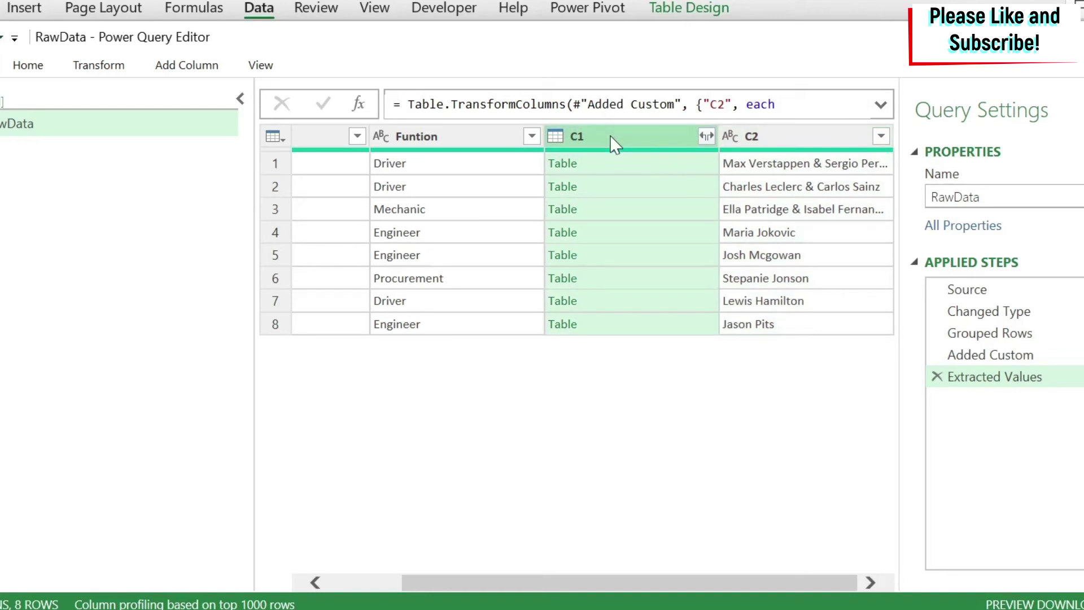
{"action": "right_click", "coordinate": [610, 138]}
{"action": "left_click", "coordinate": [705, 182]}
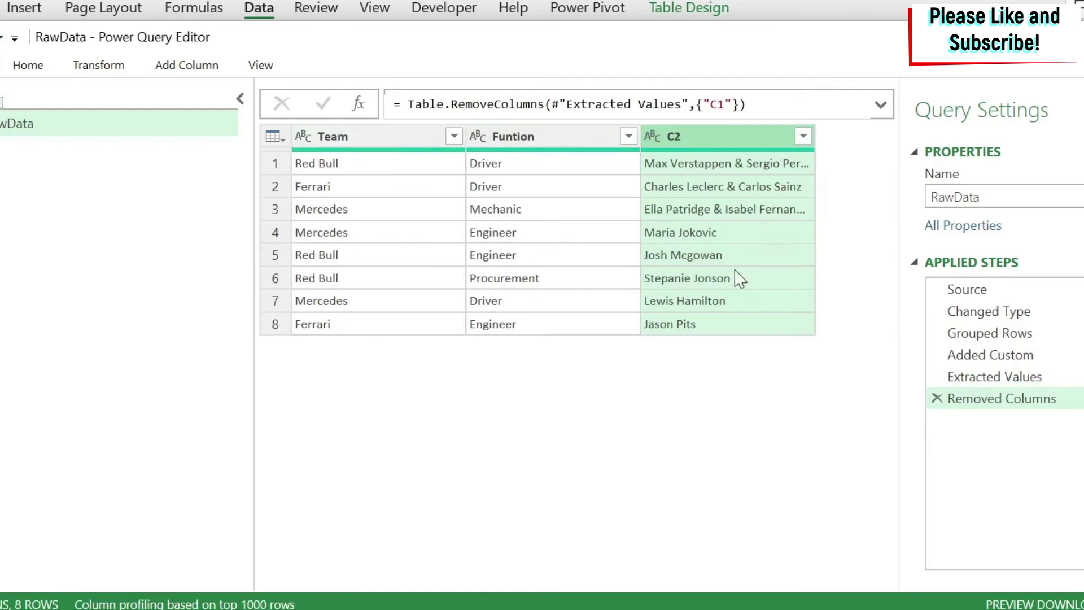
- Pivot the Funtion column using C2 as the values column with the Don't Aggregate option
{"action": "left_click", "coordinate": [534, 141]}
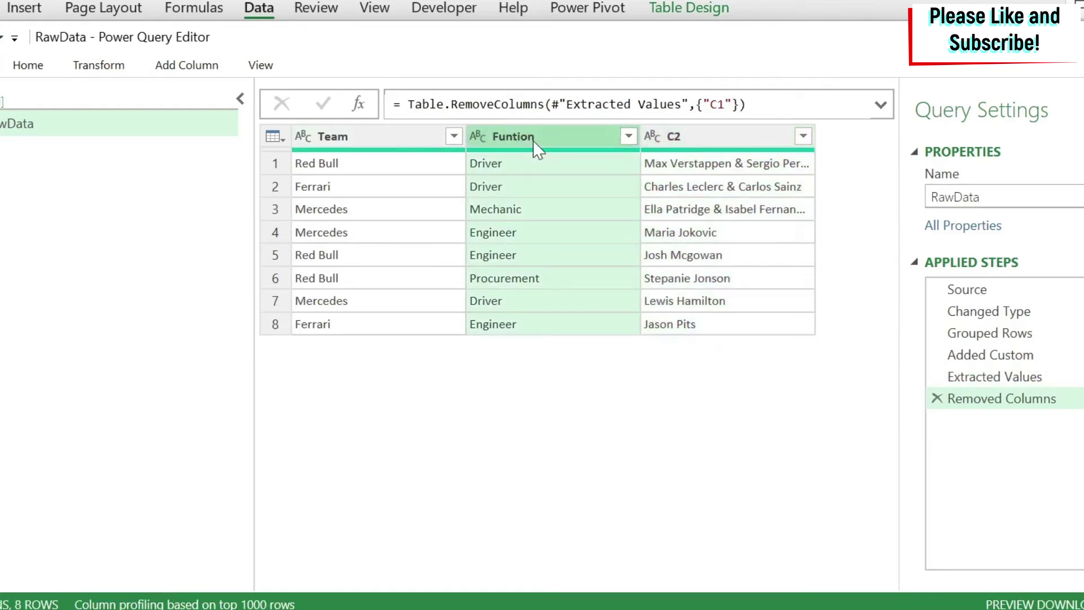
{"action": "left_click", "coordinate": [99, 65]}
{"action": "left_click", "coordinate": [345, 144]}
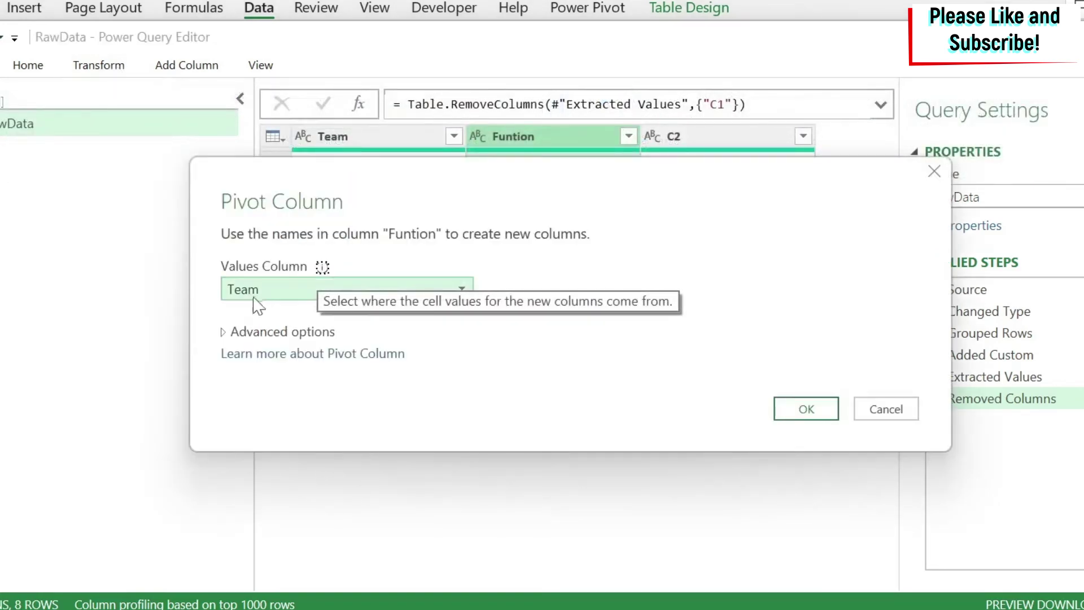
{"action": "left_click", "coordinate": [339, 290]}
{"action": "left_click", "coordinate": [266, 337]}
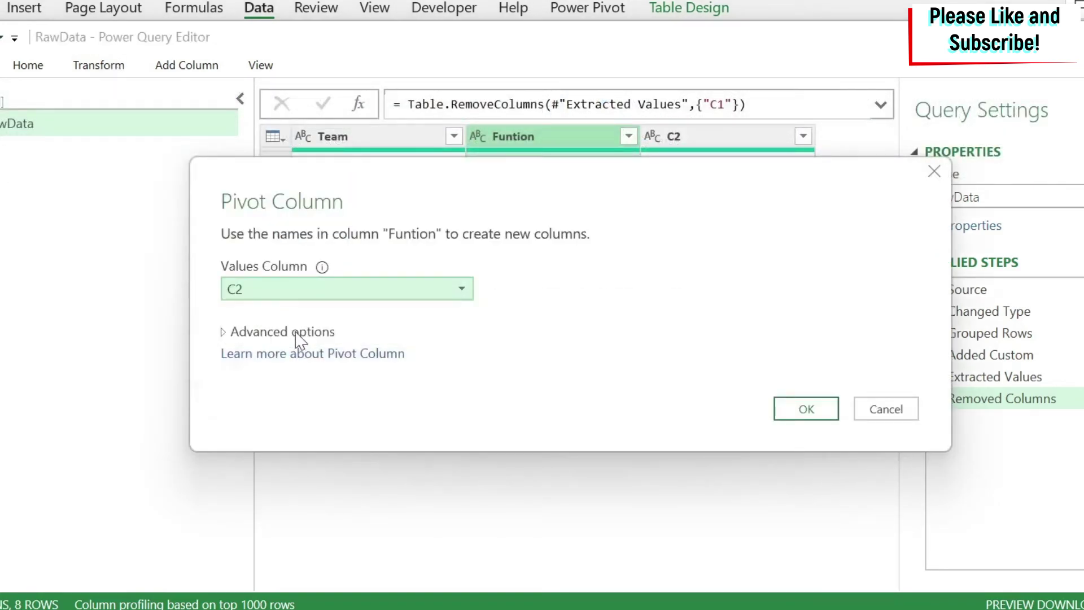
{"action": "left_click", "coordinate": [265, 333]}
{"action": "left_click", "coordinate": [322, 376]}
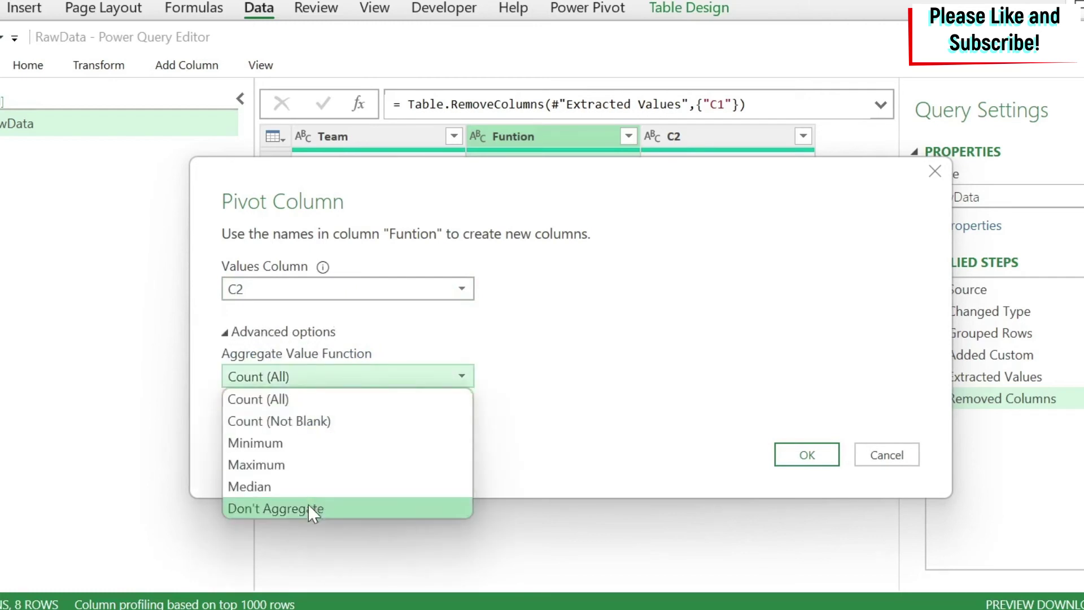
{"action": "left_click", "coordinate": [308, 508]}
{"action": "left_click", "coordinate": [802, 459]}
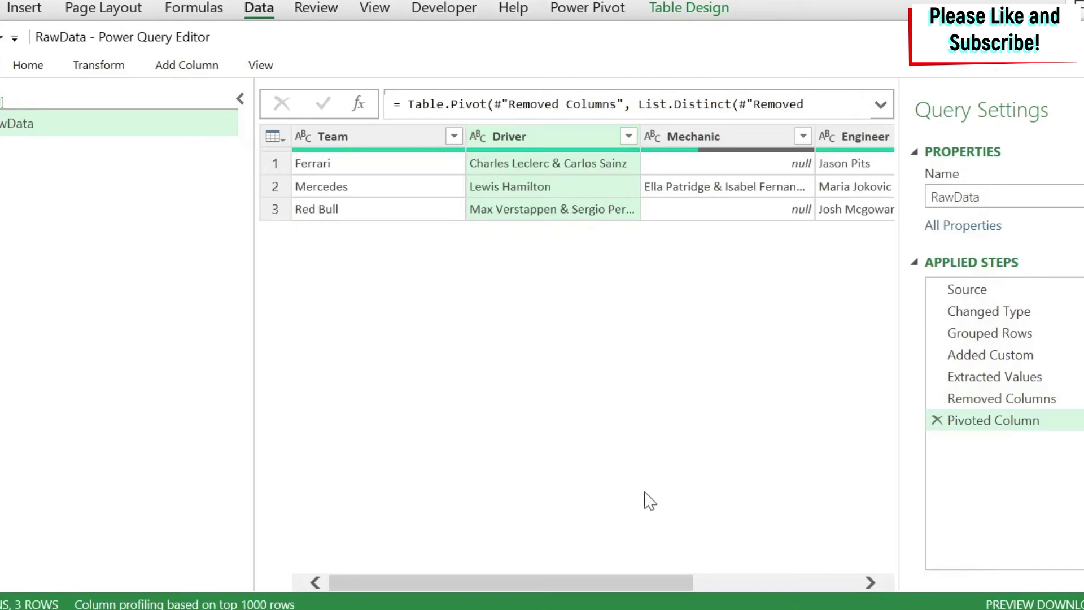
- Load the pivoted query as a table into the existing worksheet at cell F2 of Sheet1, under the POWER QUERY heading
{"action": "left_click_drag", "start_coordinate": [665, 582], "coordinate": [544, 581]}
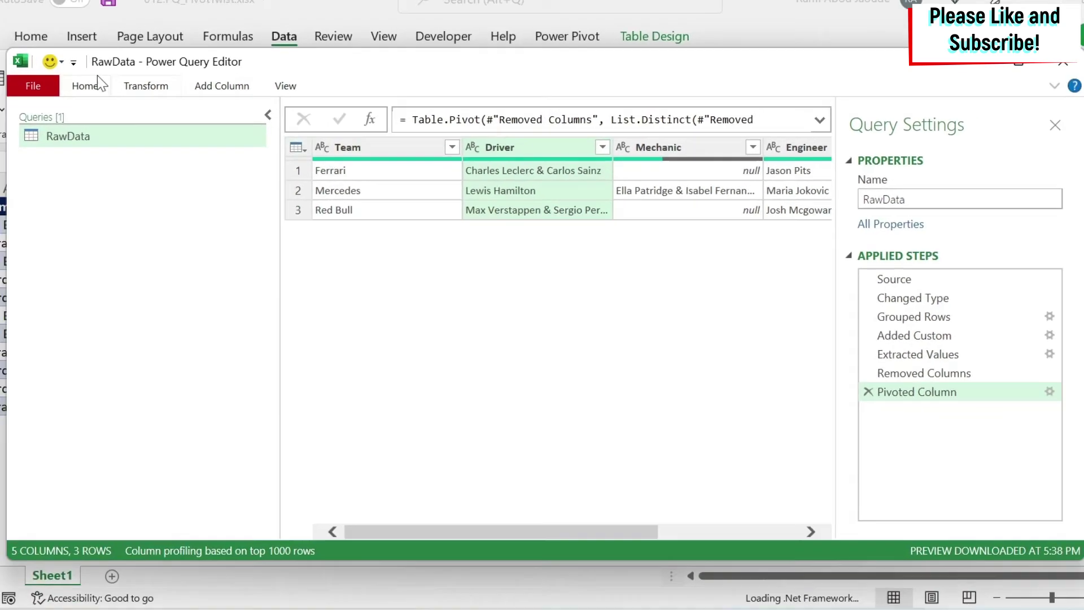
{"action": "left_click", "coordinate": [90, 84]}
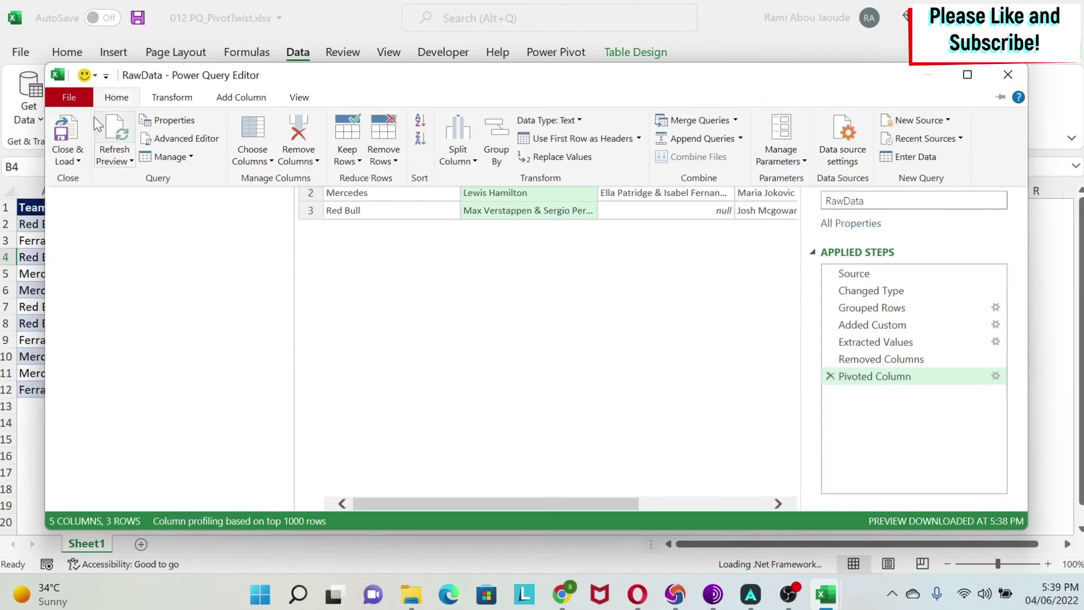
{"action": "left_click", "coordinate": [69, 161]}
{"action": "left_click", "coordinate": [96, 194]}
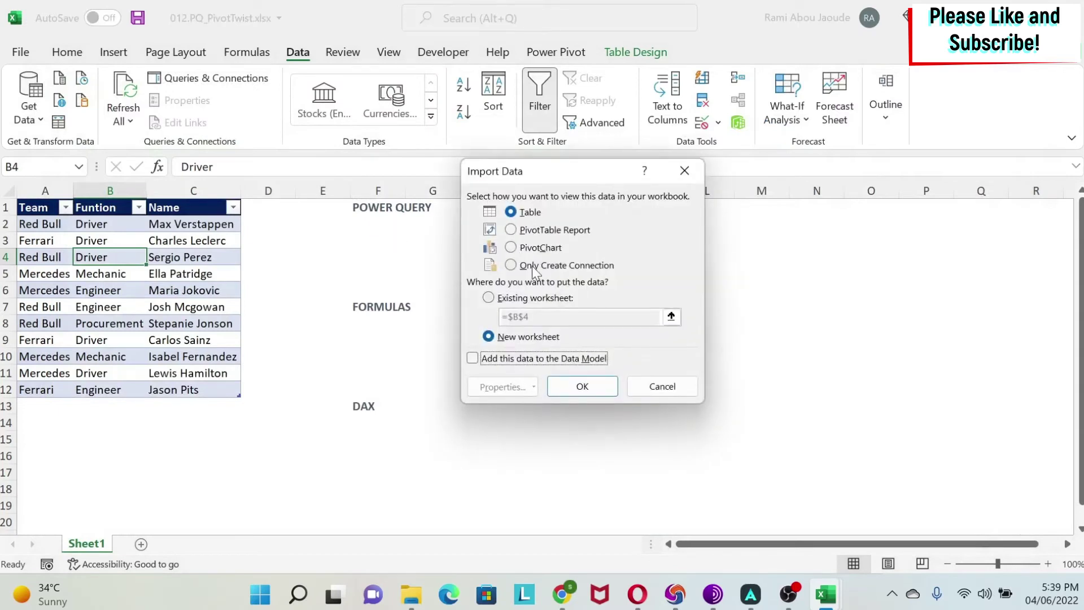
{"action": "left_click", "coordinate": [508, 298]}
{"action": "left_click", "coordinate": [671, 317]}
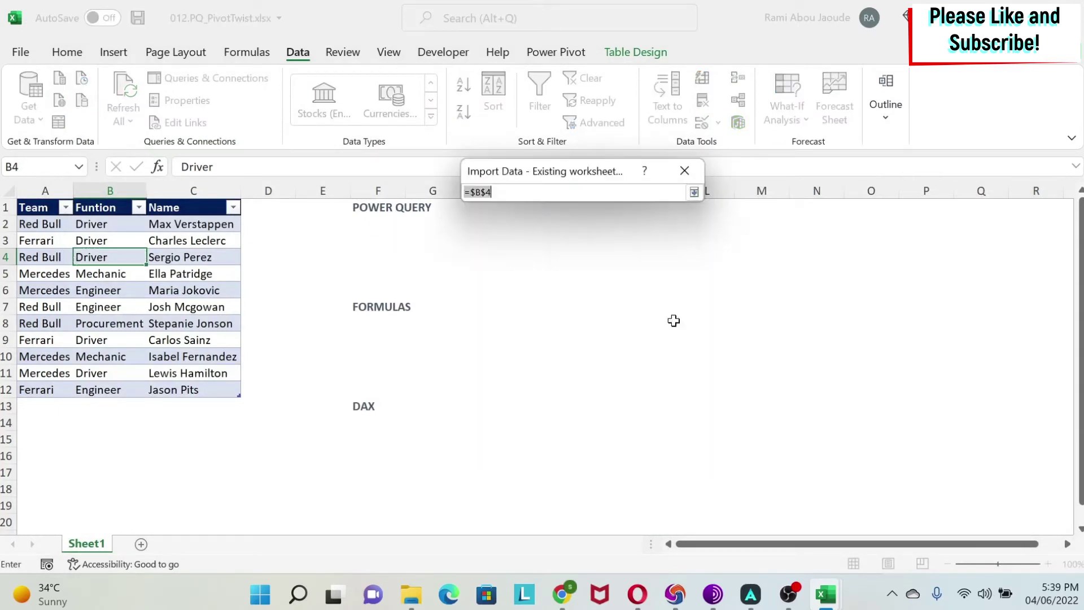
{"action": "left_click", "coordinate": [372, 219]}
{"action": "left_click", "coordinate": [694, 192]}
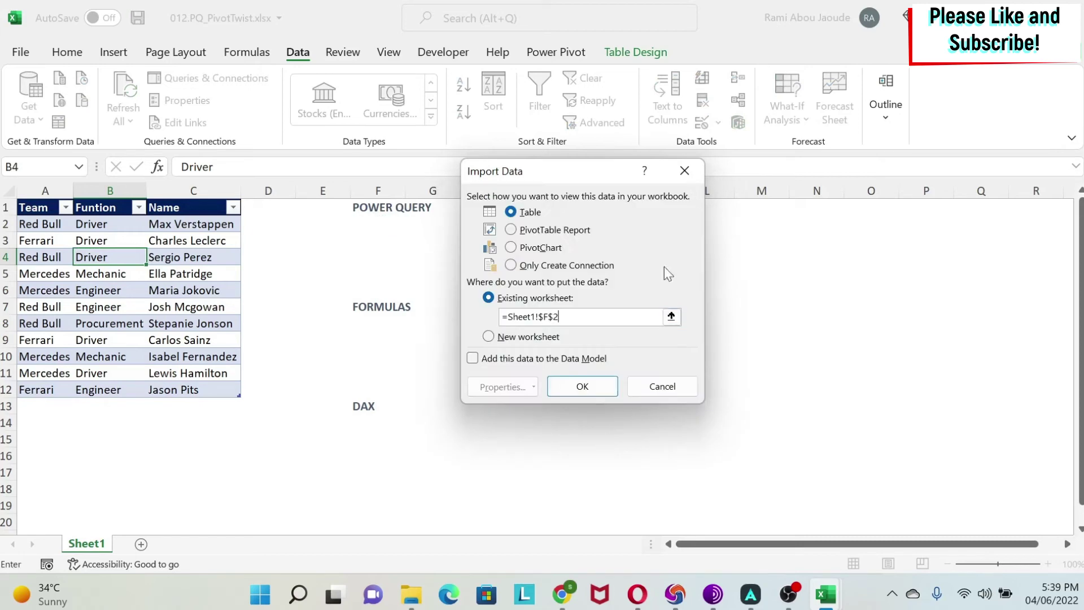
{"action": "left_click", "coordinate": [587, 385]}
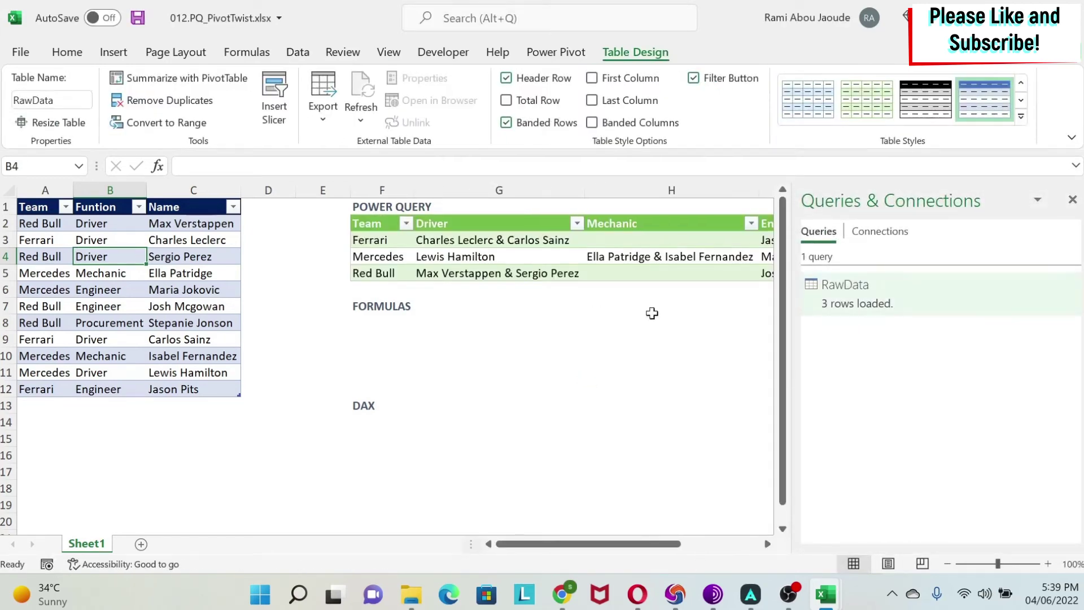
- Enter =UNIQUE(RawData[Team]) in cell F9 under the FORMULAS heading to list the distinct teams
{"action": "left_click_drag", "start_coordinate": [621, 543], "coordinate": [572, 546]}
{"action": "left_click", "coordinate": [375, 337]}
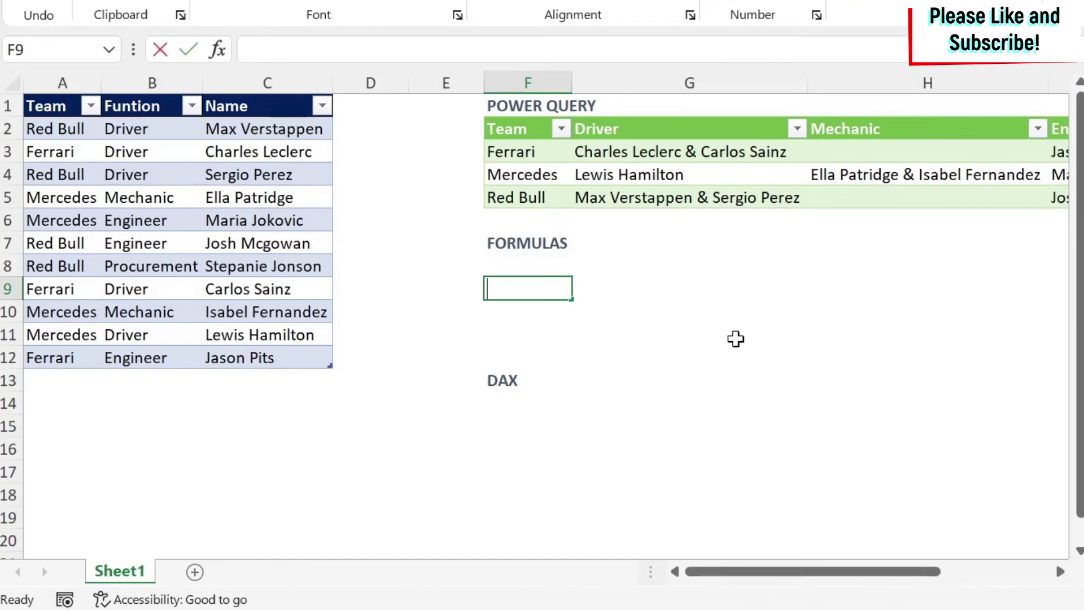
{"action": "type", "text": "="}
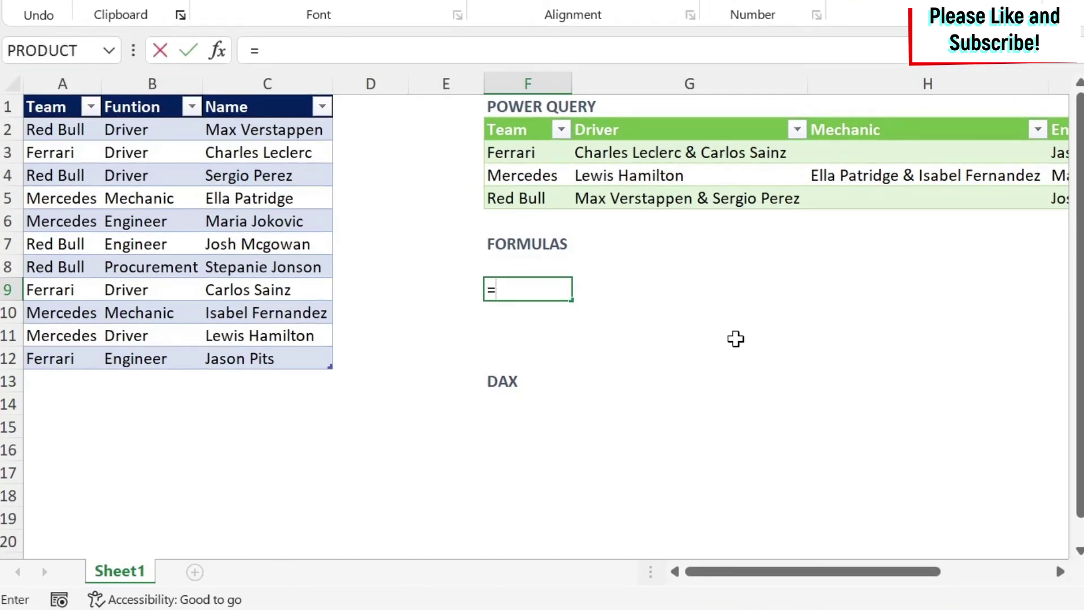
{"action": "type", "text": "unique("}
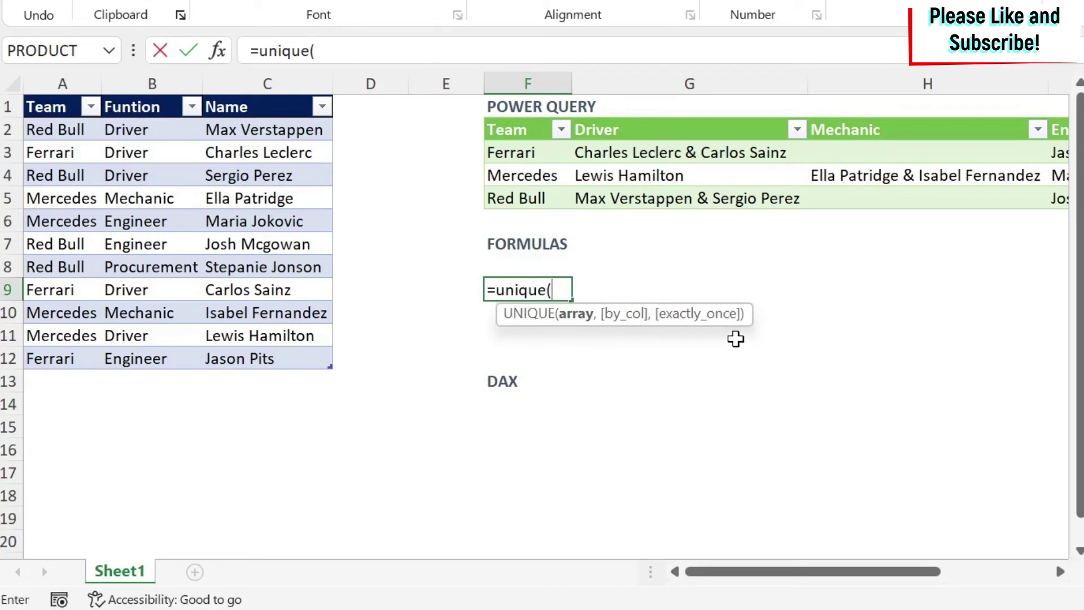
{"action": "left_click_drag", "start_coordinate": [27, 124], "coordinate": [47, 355]}
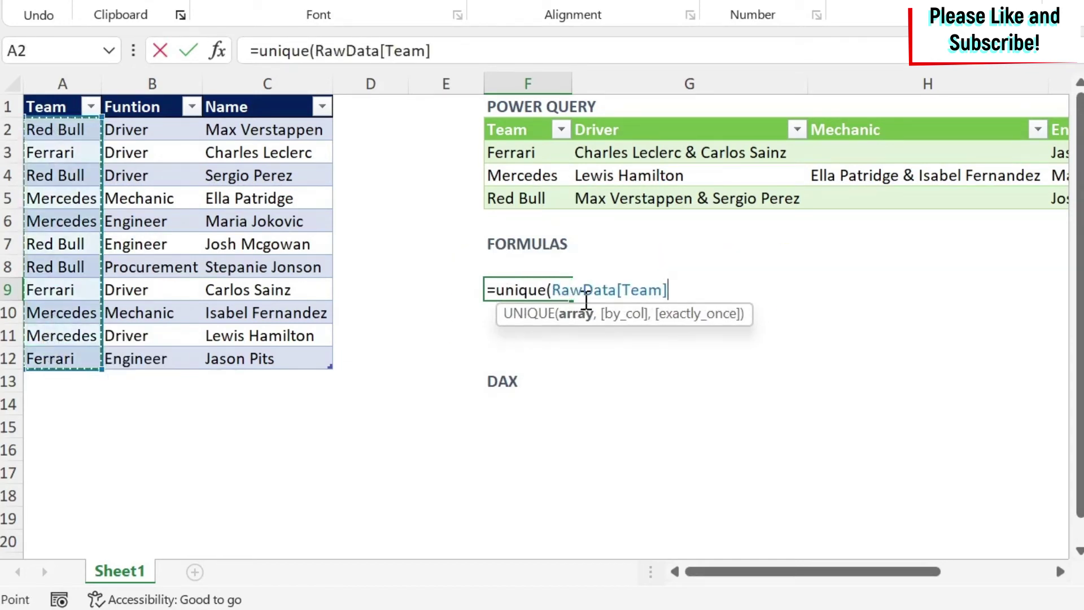
{"action": "type", "text": ")"}
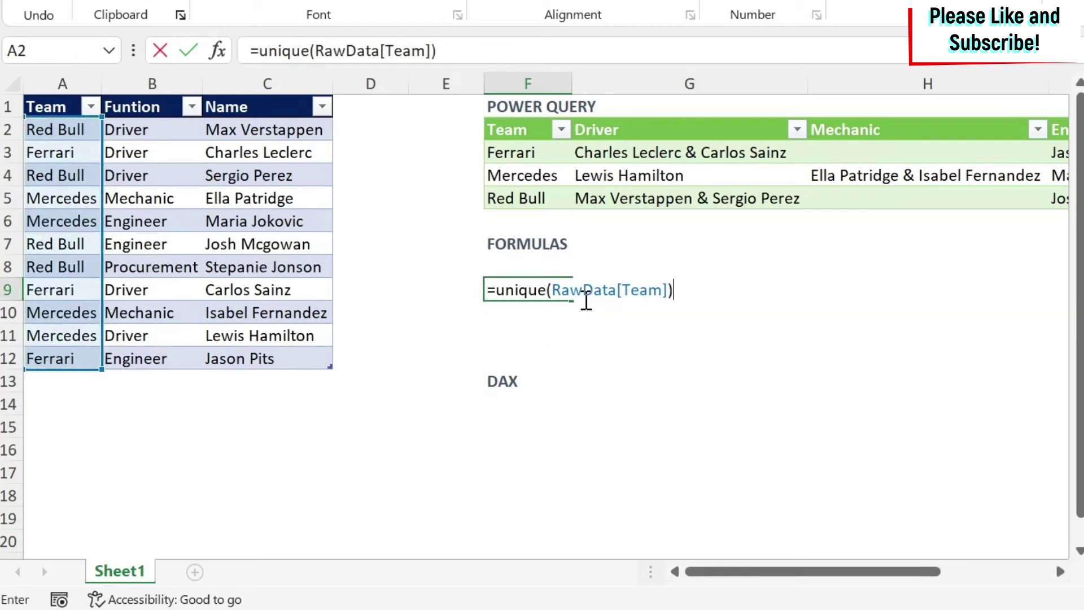
{"action": "key", "text": "Return"}
{"action": "key", "text": "Up"}
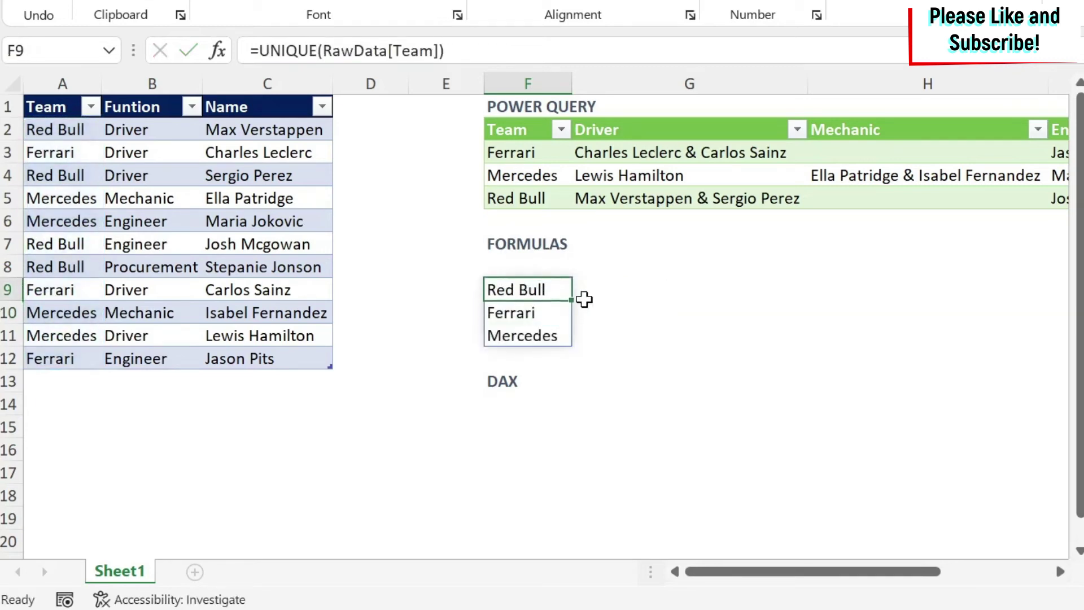
- Correct the spelling of the source table's second column header to Function
{"action": "key", "text": "Up"}
{"action": "key", "text": "Right"}
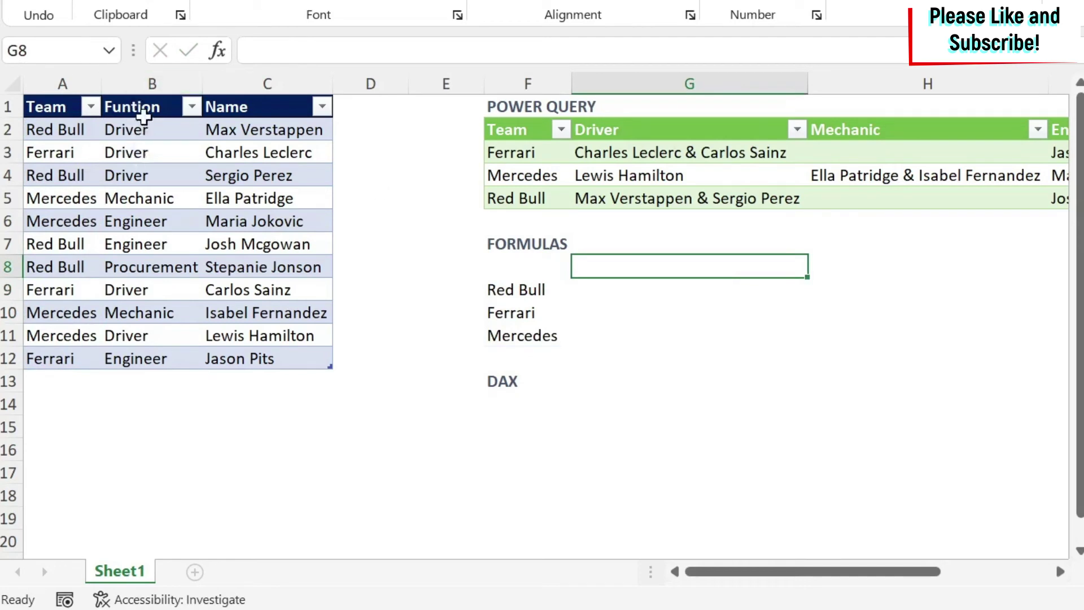
{"action": "left_click", "coordinate": [135, 95]}
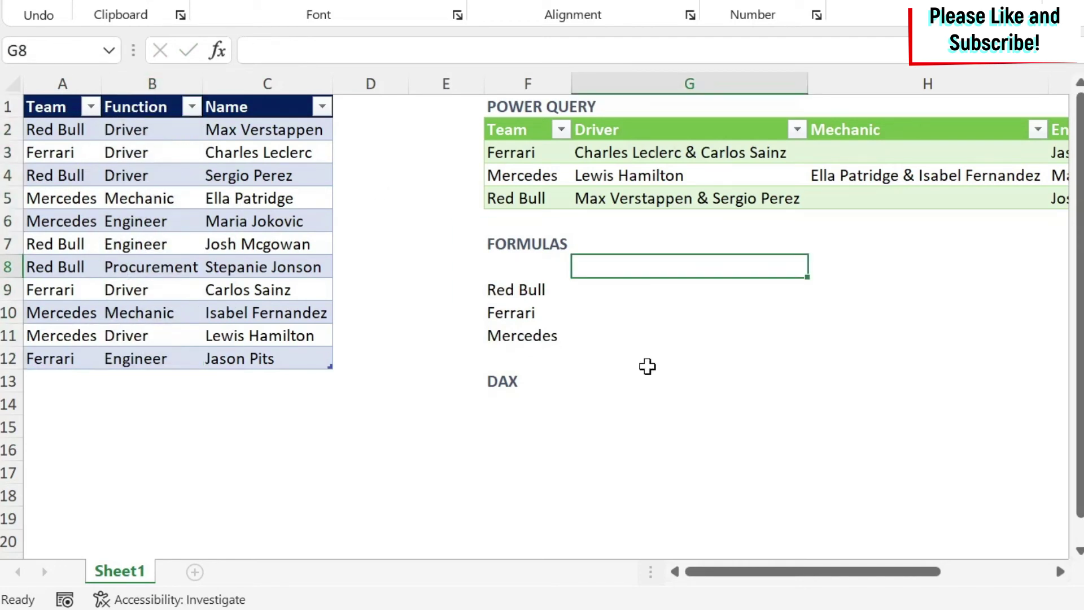
- Enter =UNIQUE(RawData[Function]) in cell G8 to list the distinct functions
{"action": "type", "text": "=uniq"}
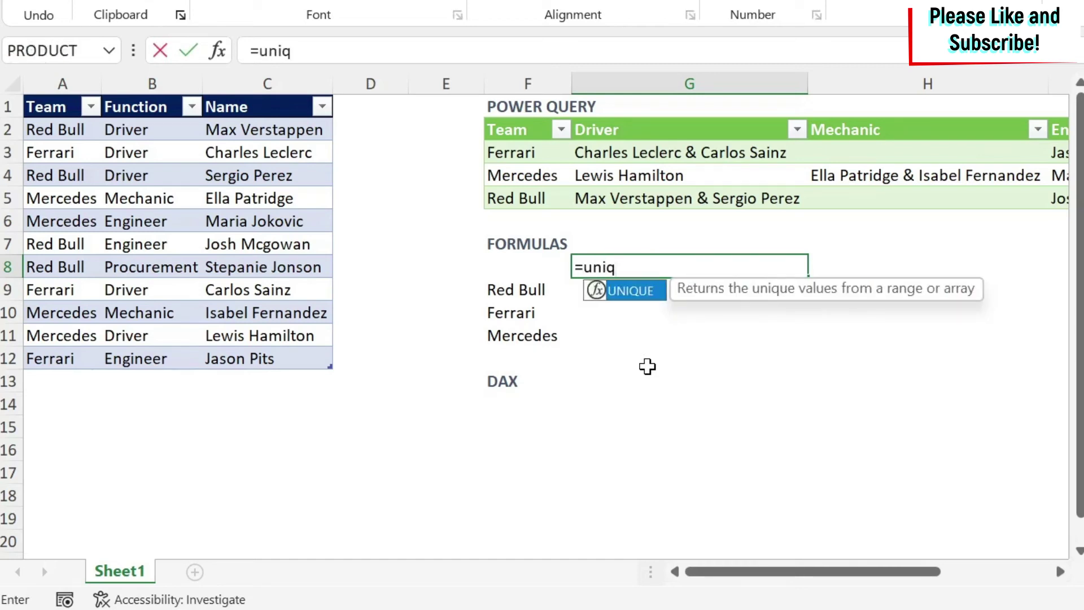
{"action": "key", "text": "Tab"}
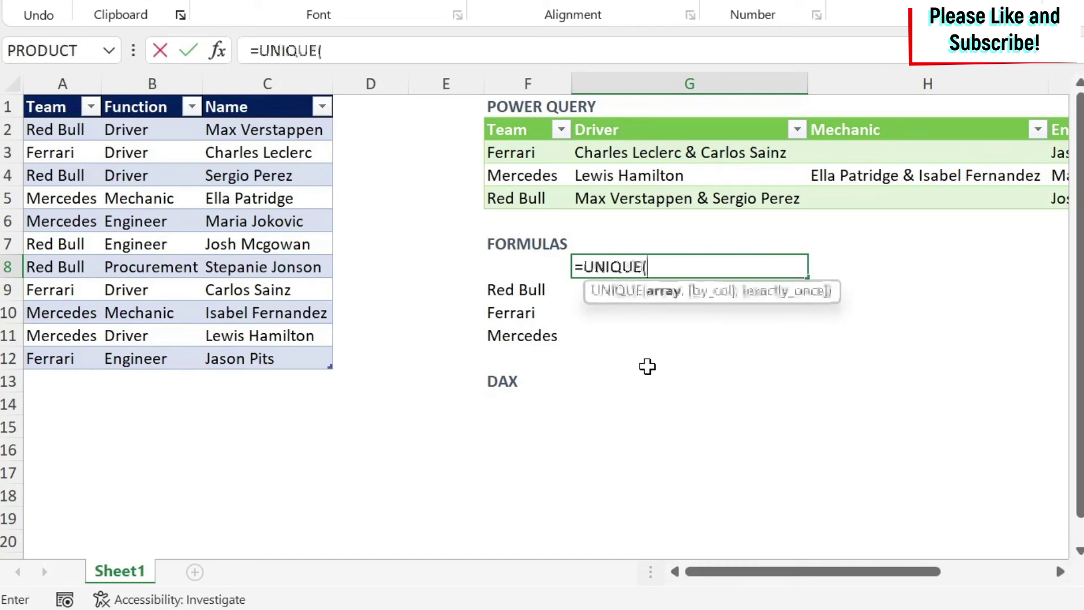
{"action": "left_click_drag", "start_coordinate": [164, 134], "coordinate": [157, 353]}
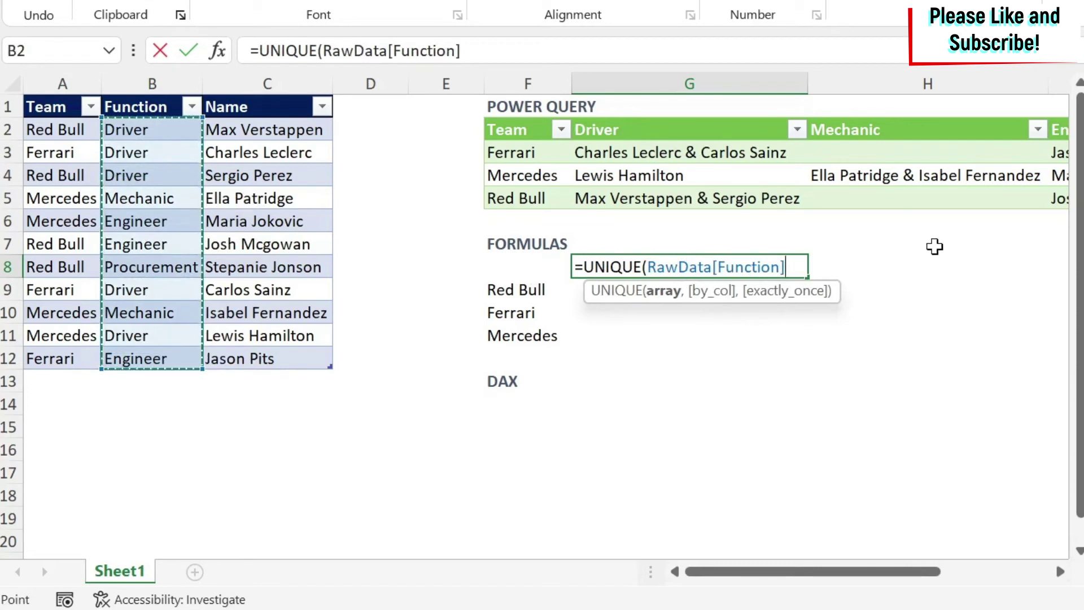
{"action": "type", "text": ")"}
{"action": "key", "text": "Return"}
{"action": "key", "text": "Up"}
{"action": "key", "text": "Down"}
{"action": "key", "text": "Down"}
{"action": "key", "text": "Down"}
{"action": "key", "text": "Up"}
{"action": "key", "text": "Up"}
{"action": "key", "text": "Up"}
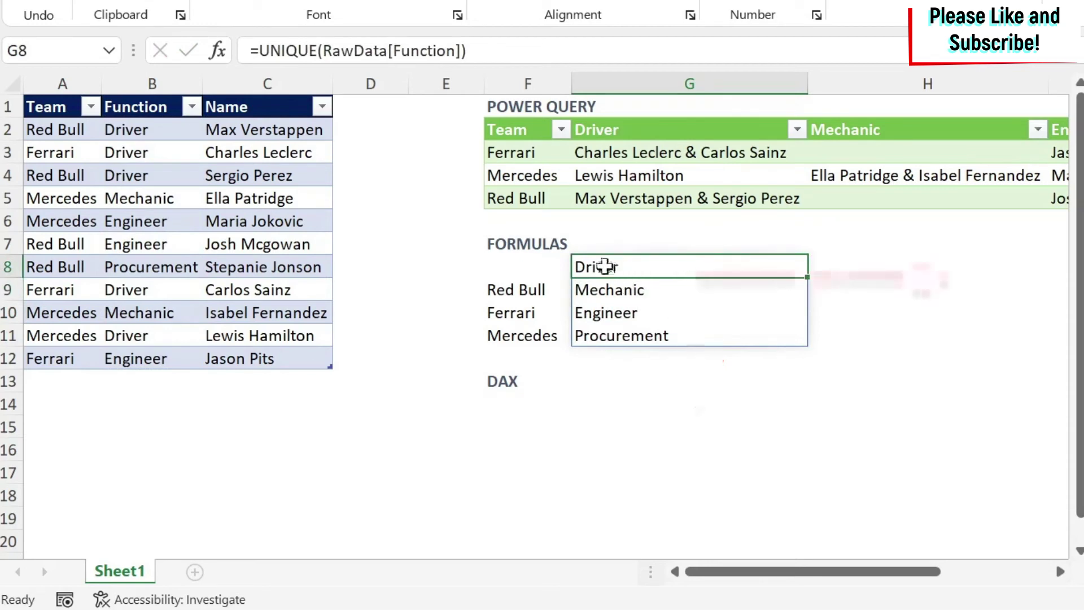
- Wrap the UNIQUE formula in G8 in TRANSPOSE so the functions run across the row as headers
{"action": "left_click", "coordinate": [258, 51]}
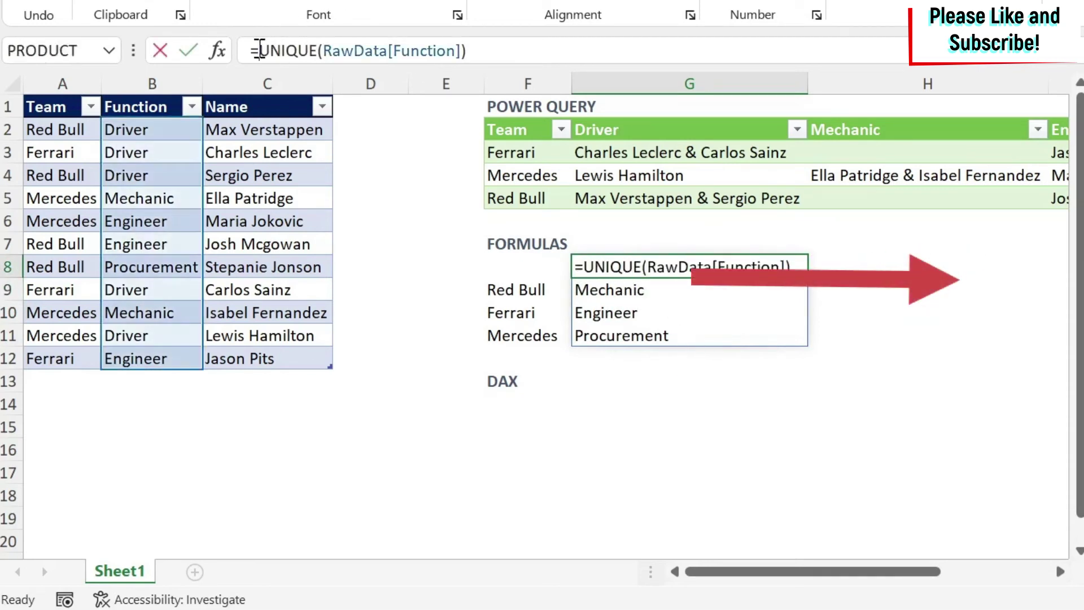
{"action": "type", "text": "tra"}
{"action": "key", "text": "Tab"}
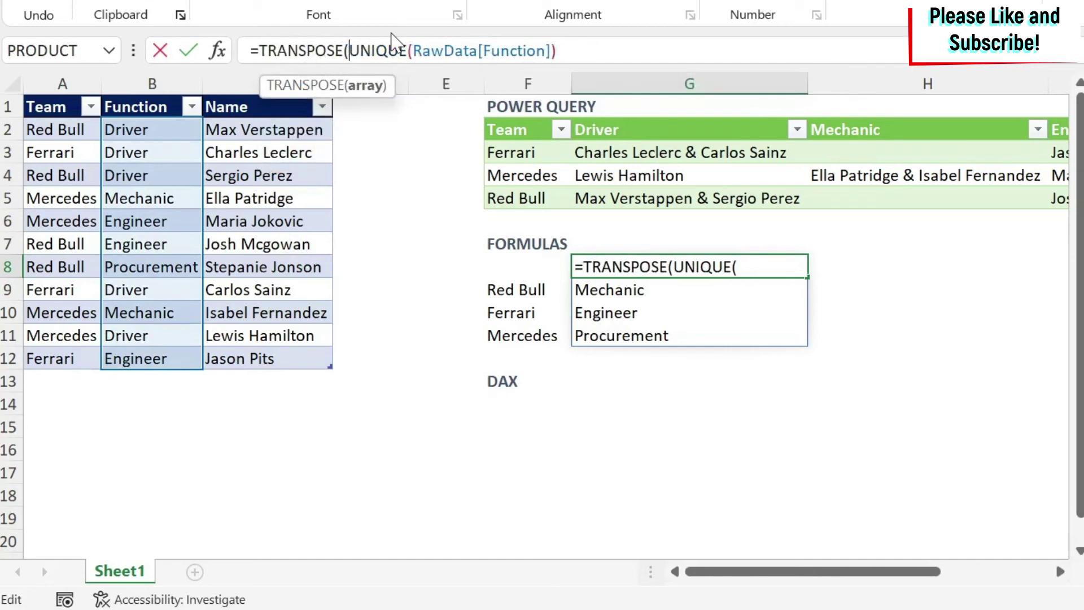
{"action": "left_click", "coordinate": [600, 54]}
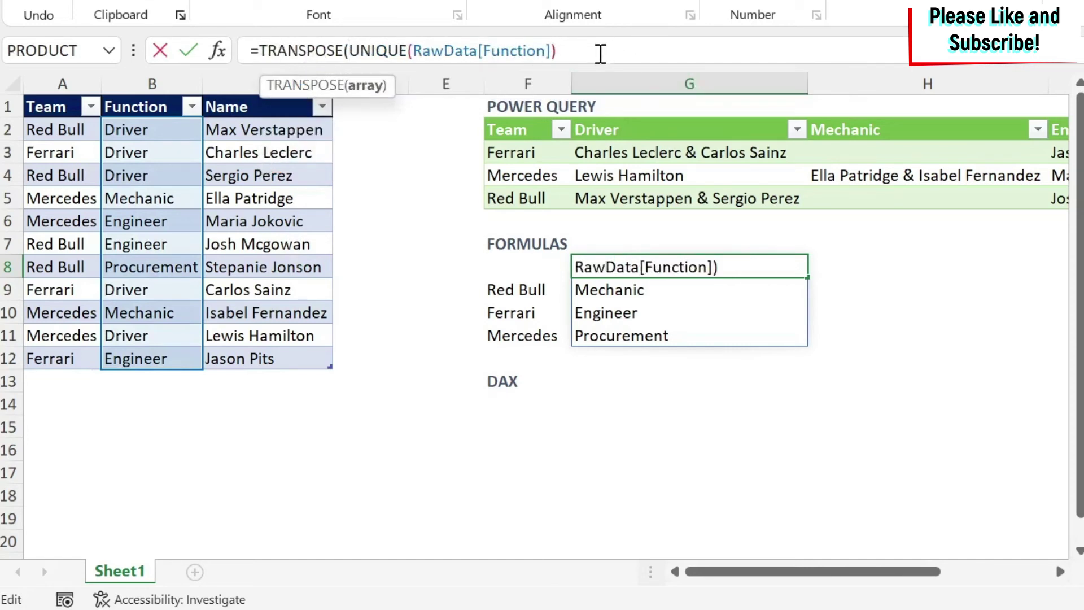
{"action": "type", "text": ")"}
{"action": "key", "text": "Return"}
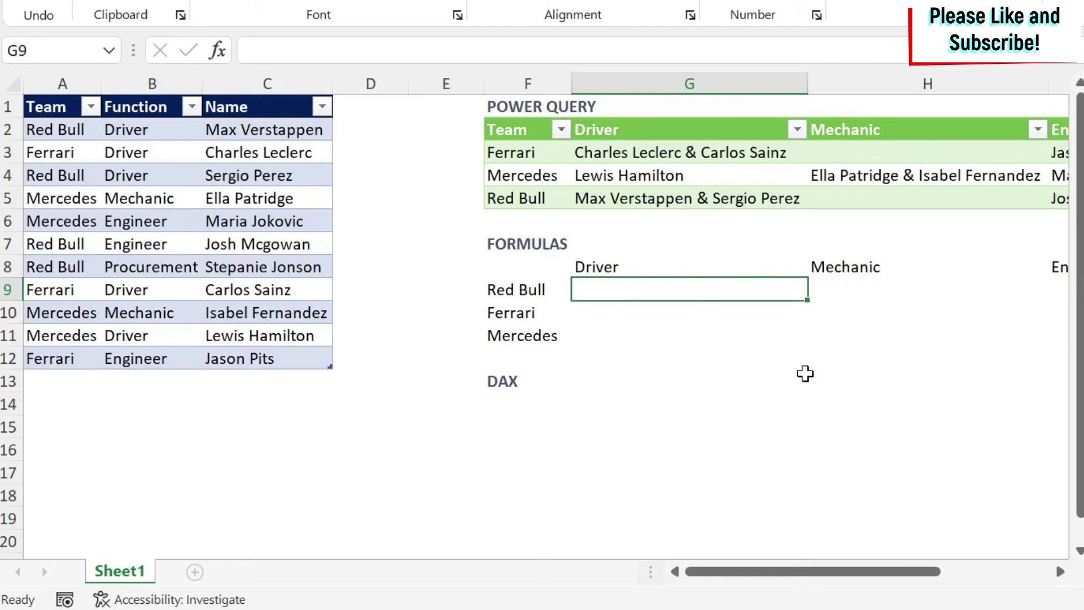
- Build a FILTER formula in G9 returning RawData[Name] where RawData[Team]&RawData[Function] equals F9&G8
{"action": "type", "text": "="}
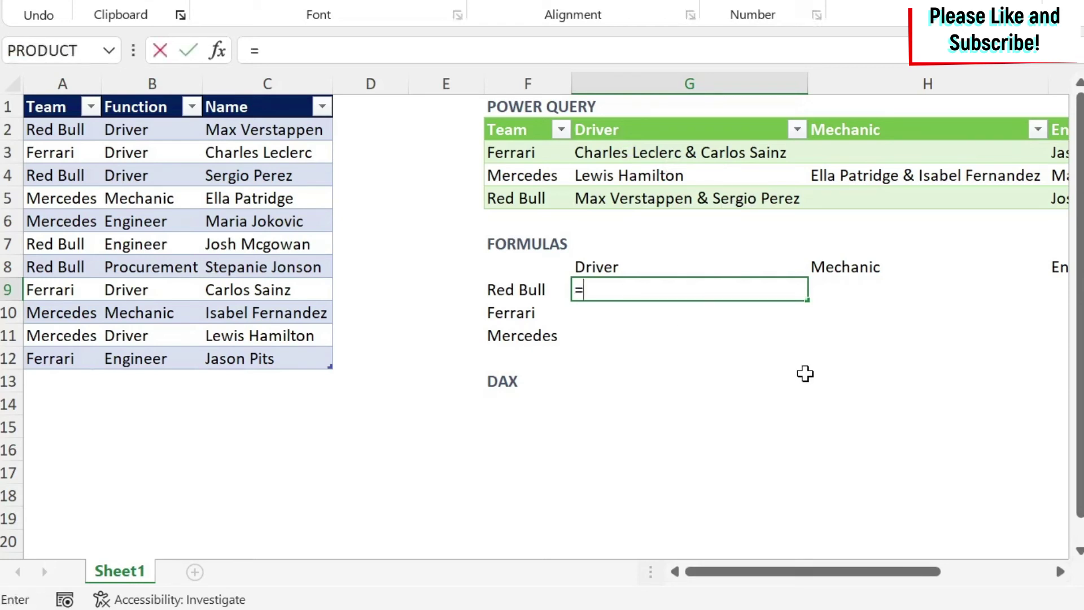
{"action": "type", "text": "filter("}
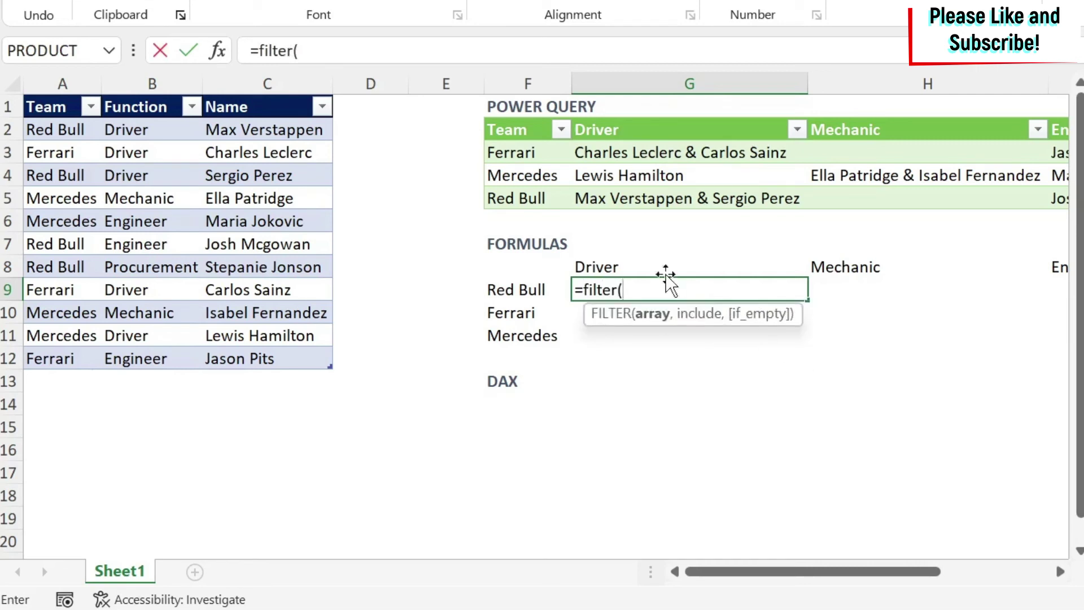
{"action": "left_click_drag", "start_coordinate": [273, 125], "coordinate": [254, 355]}
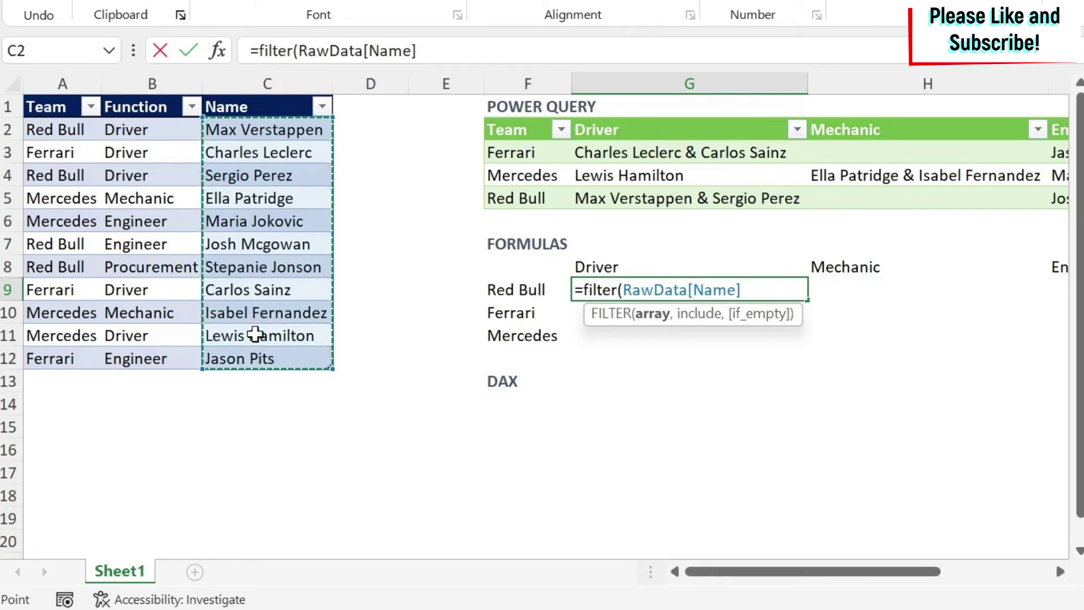
{"action": "type", "text": ","}
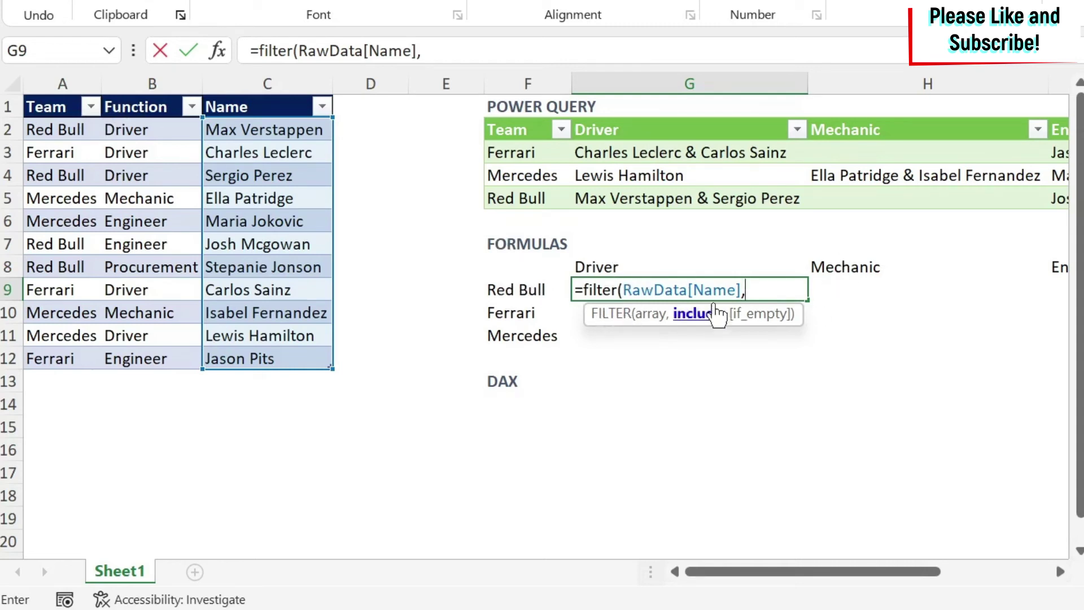
{"action": "left_click_drag", "start_coordinate": [48, 132], "coordinate": [31, 353]}
{"action": "type", "text": "&"}
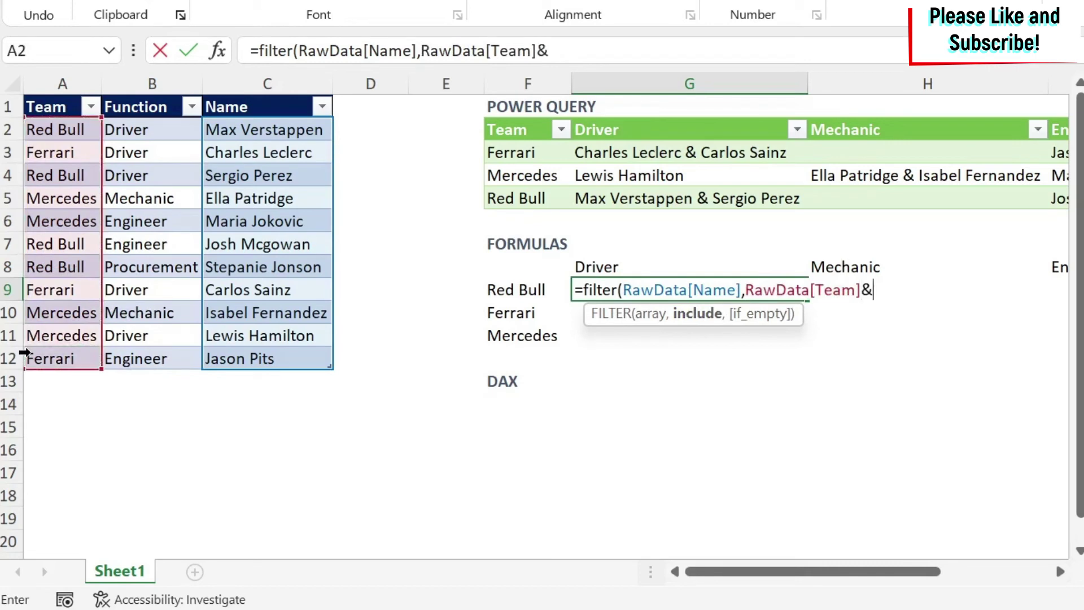
{"action": "left_click_drag", "start_coordinate": [148, 131], "coordinate": [145, 360]}
{"action": "type", "text": "="}
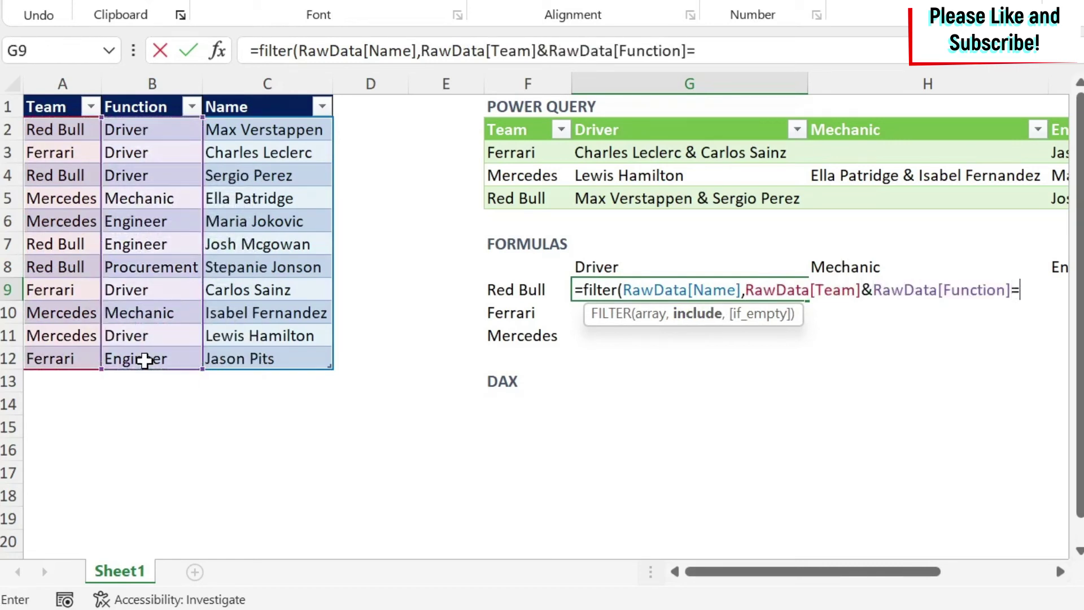
{"action": "left_click", "coordinate": [520, 289]}
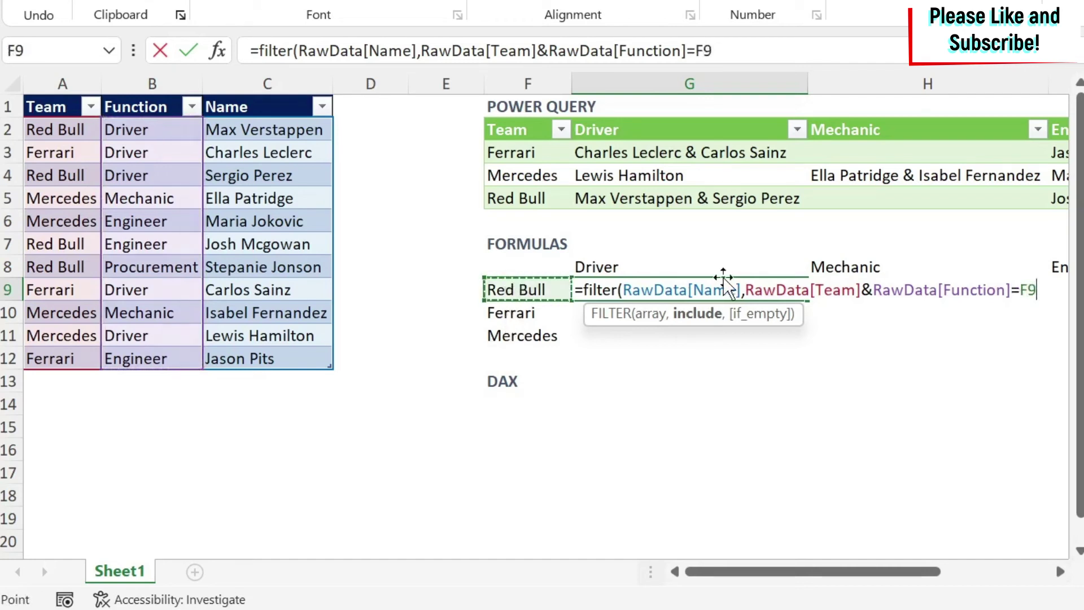
{"action": "type", "text": "&"}
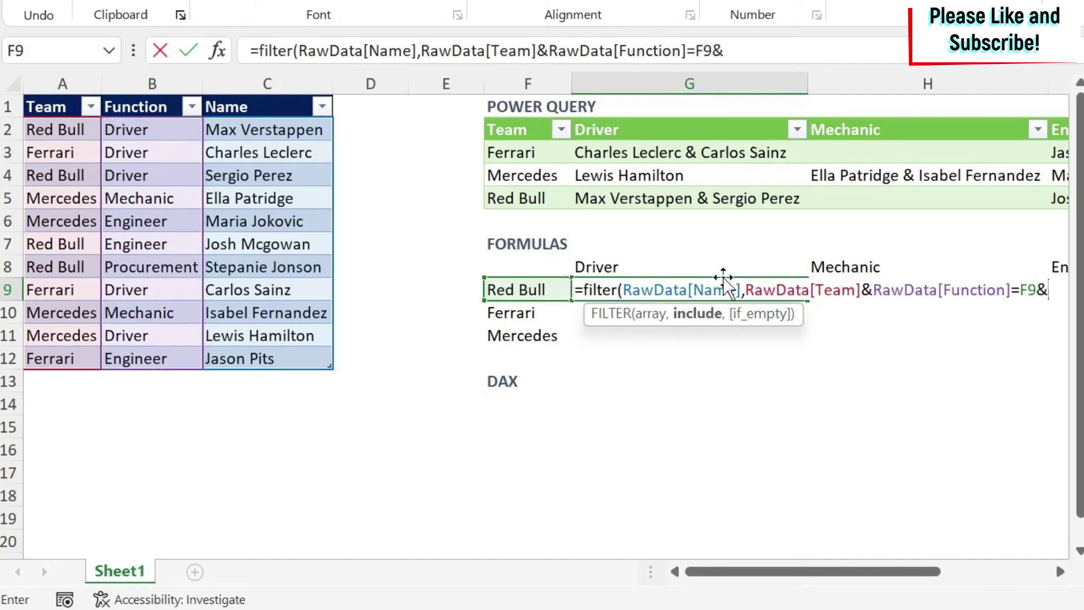
{"action": "left_click", "coordinate": [637, 267]}
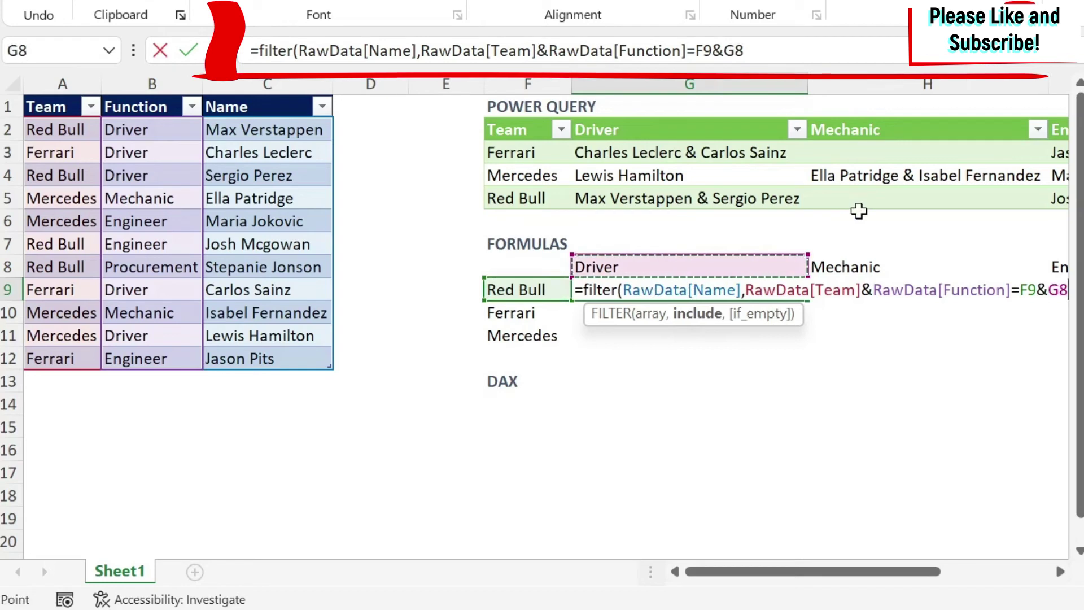
- Change the FILTER criteria references to $F9 and G$8, add "" as the if_empty value, and complete the formula
{"action": "left_click", "coordinate": [706, 51]}
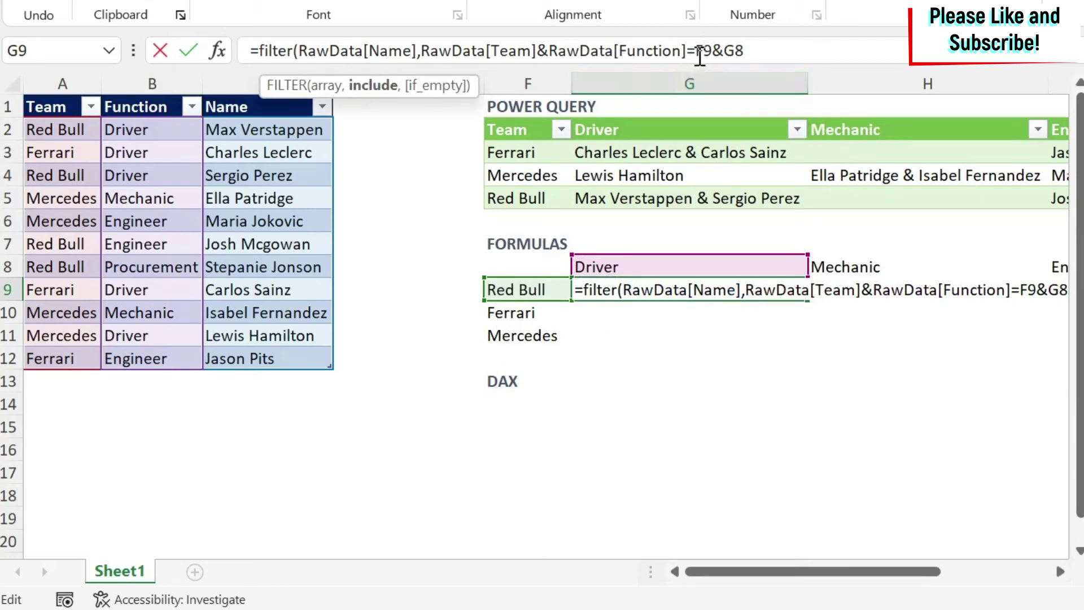
{"action": "type", "text": "$"}
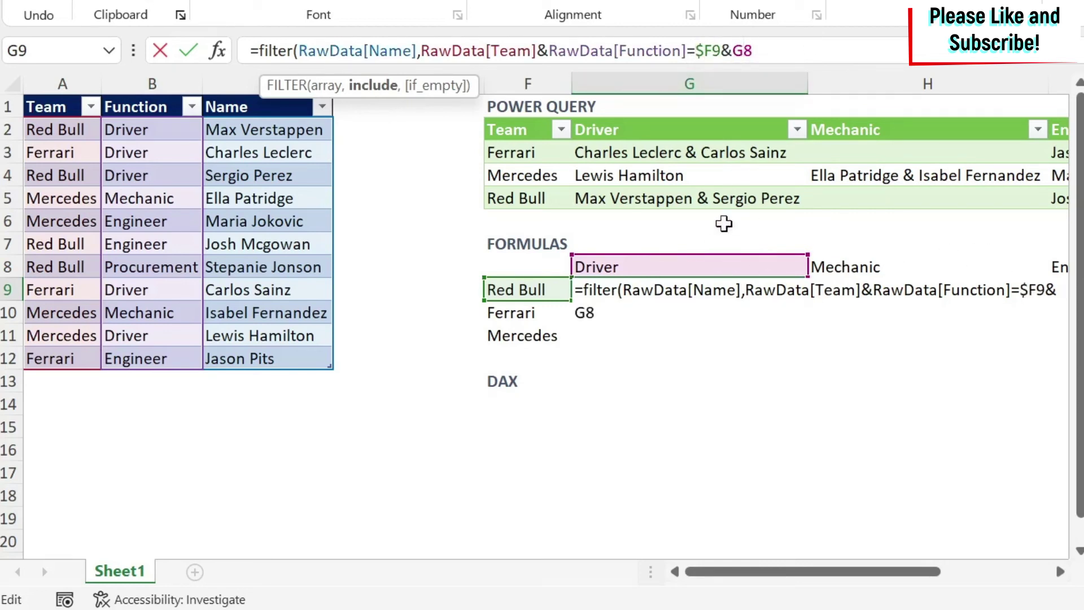
{"action": "type", "text": "$"}
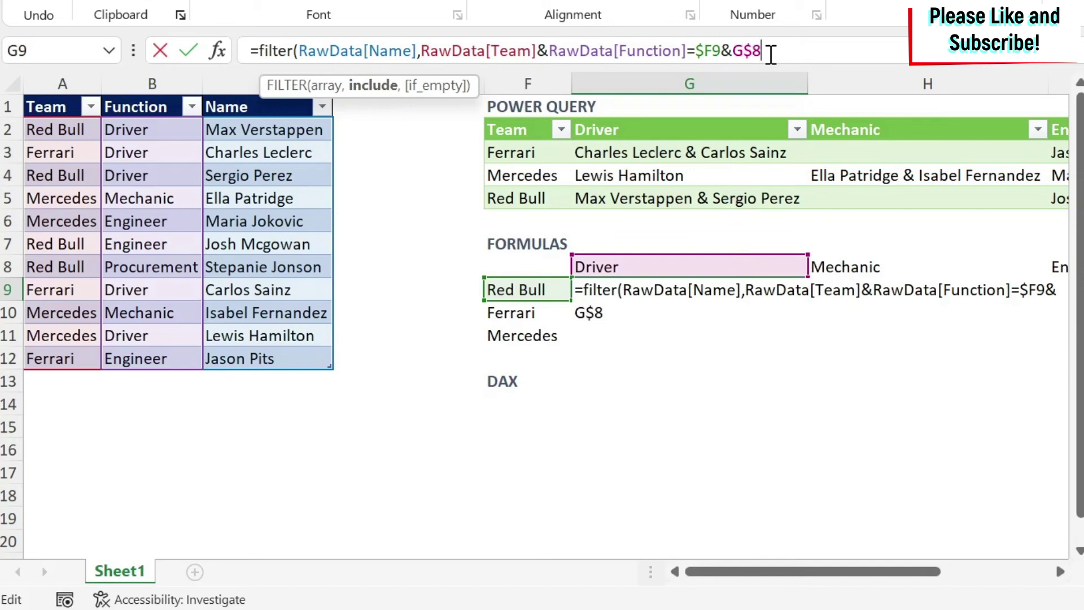
{"action": "type", "text": ","}
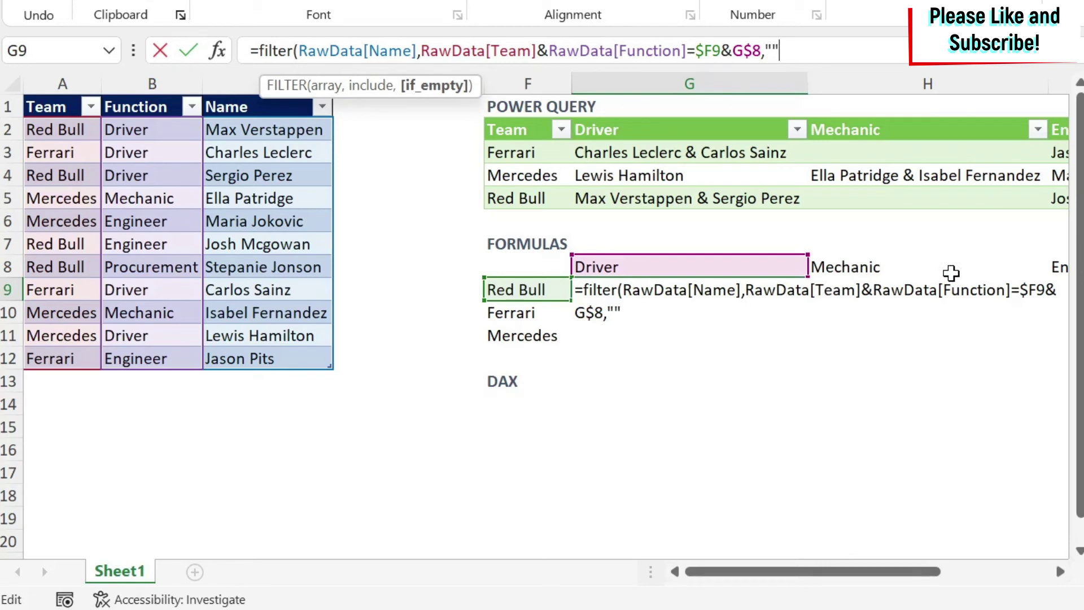
{"action": "type", "text": "\"\")"}
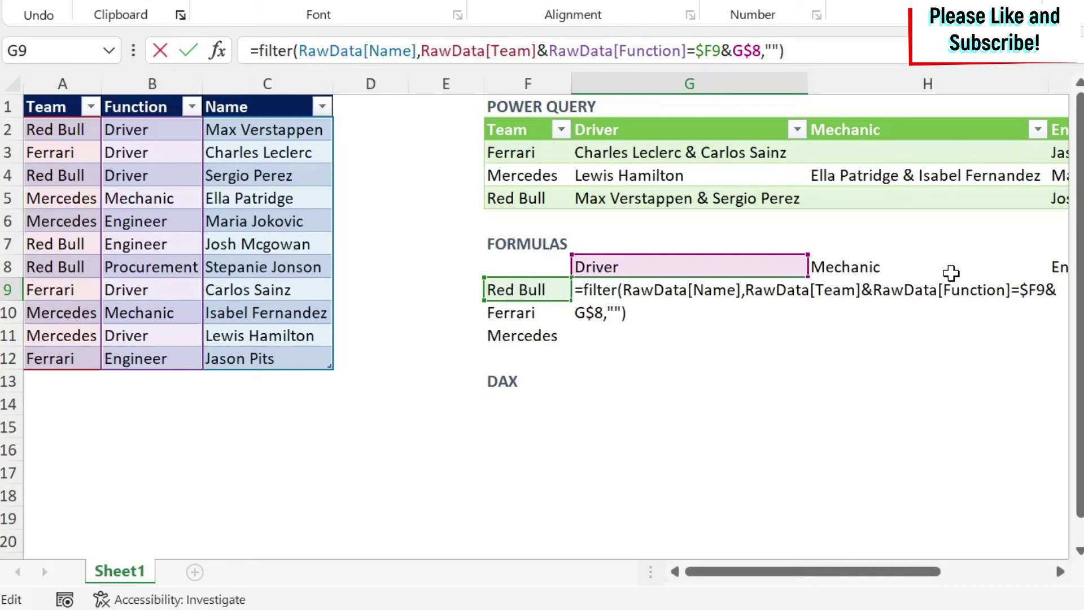
{"action": "key", "text": "Return"}
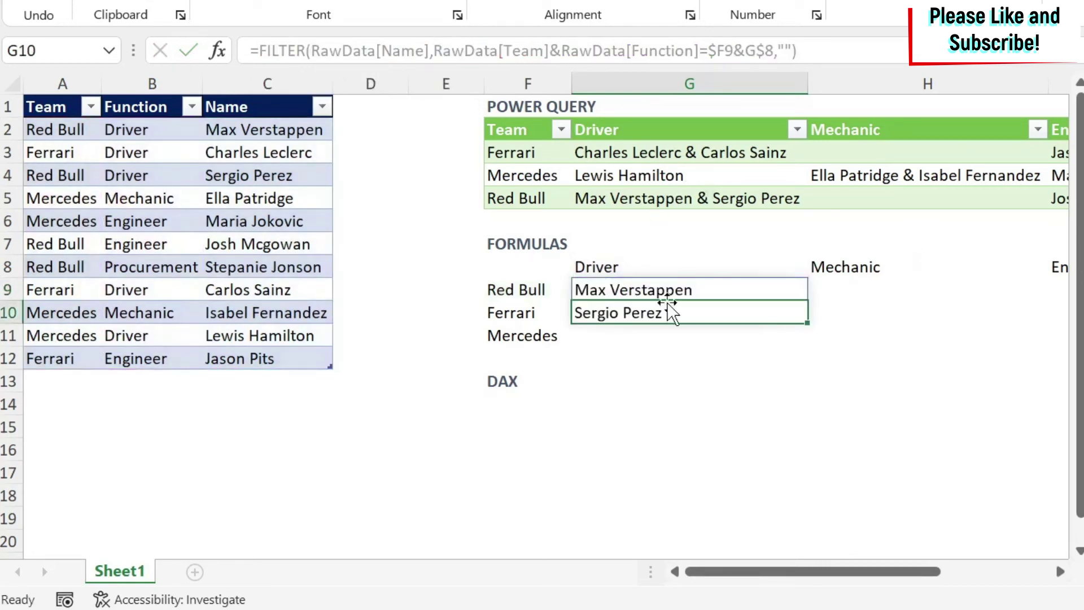
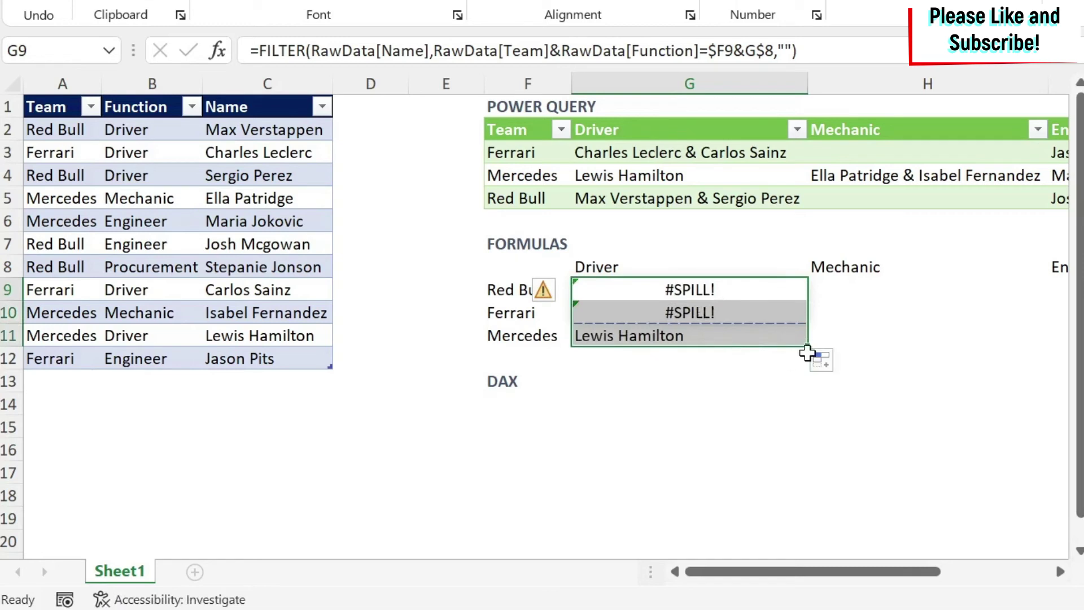
- Undo the fill of the FILTER formula down to G11 and select the original formula cell G9
{"action": "key", "text": "ctrl+z"}
{"action": "left_click", "coordinate": [629, 312]}
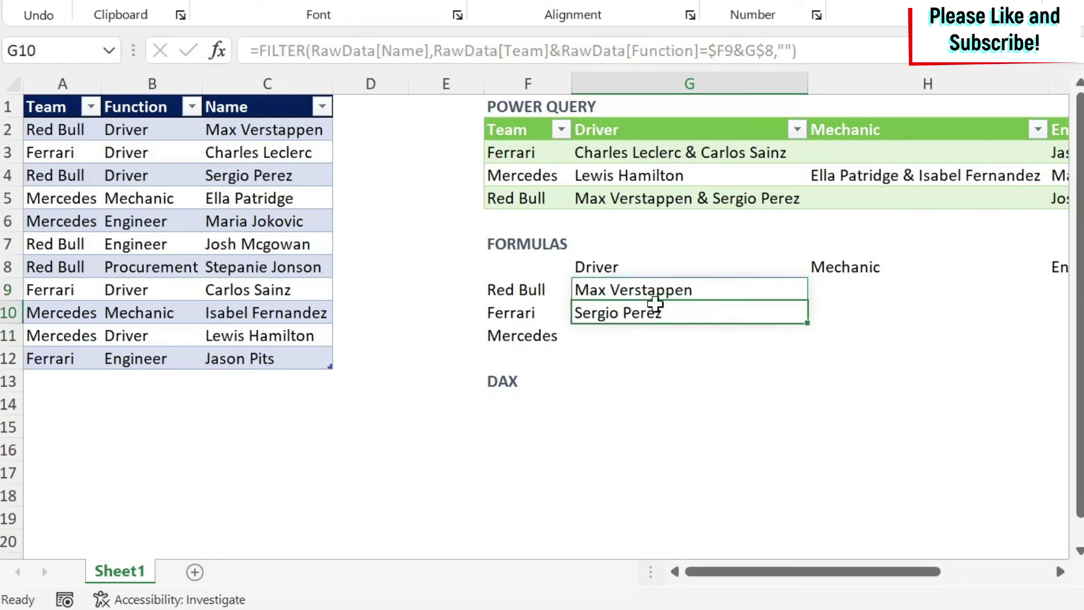
{"action": "left_click", "coordinate": [261, 48]}
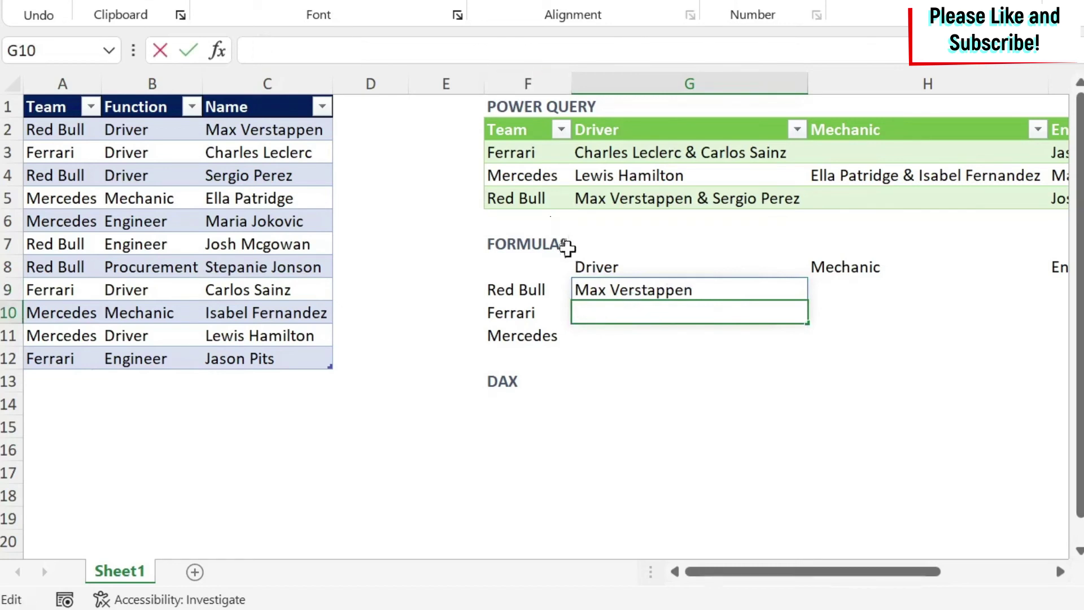
{"action": "key", "text": "Escape"}
{"action": "left_click", "coordinate": [643, 282]}
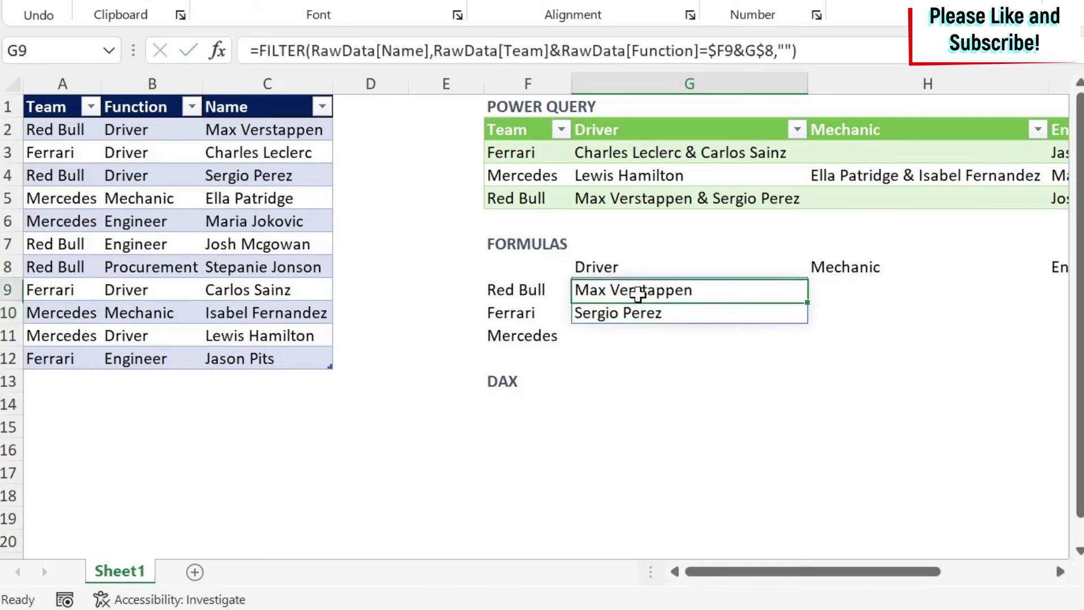
- Start wrapping the FILTER formula in G9 in TEXTJOIN, with " & " as the delimiter
{"action": "left_click", "coordinate": [257, 51]}
{"action": "type", "text": "Text"}
{"action": "key", "text": "Down"}
{"action": "key", "text": "Tab"}
{"action": "left_click", "coordinate": [906, 48]}
{"action": "left_click", "coordinate": [342, 50]}
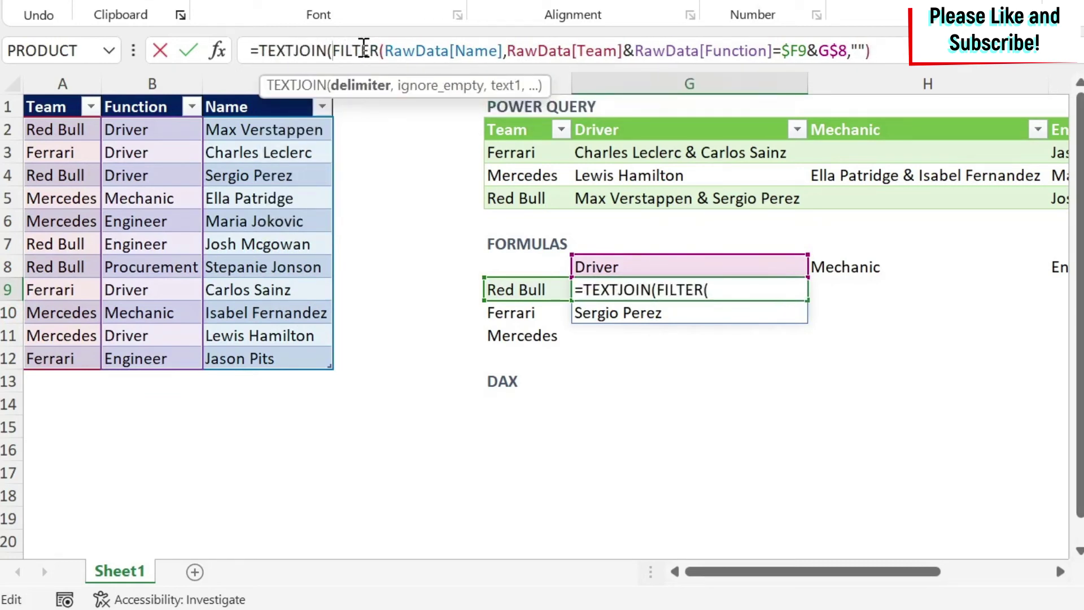
{"action": "type", "text": "\""}
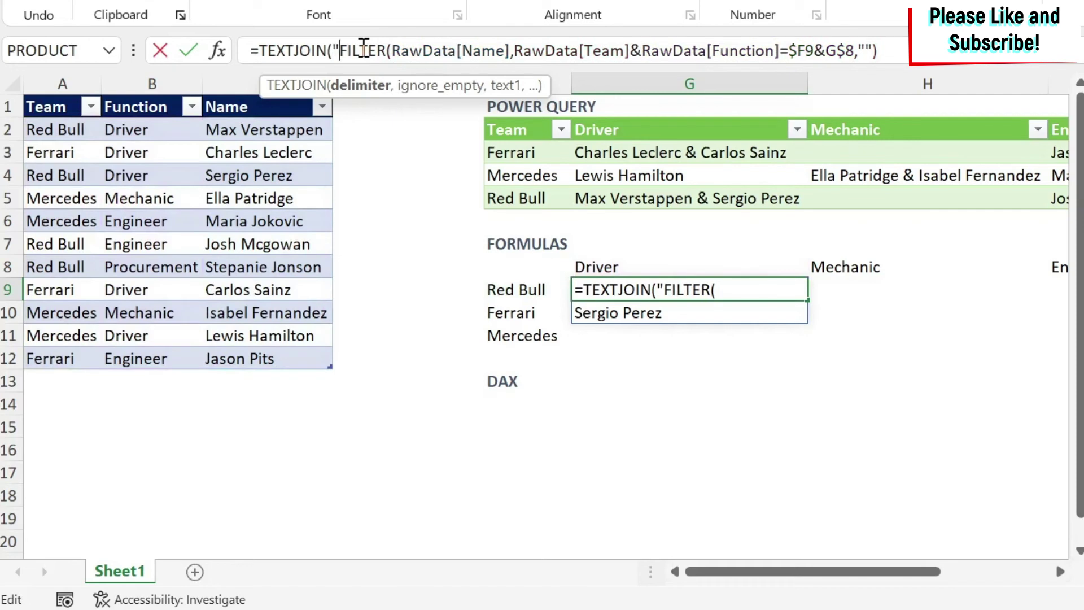
{"action": "type", "text": " &"}
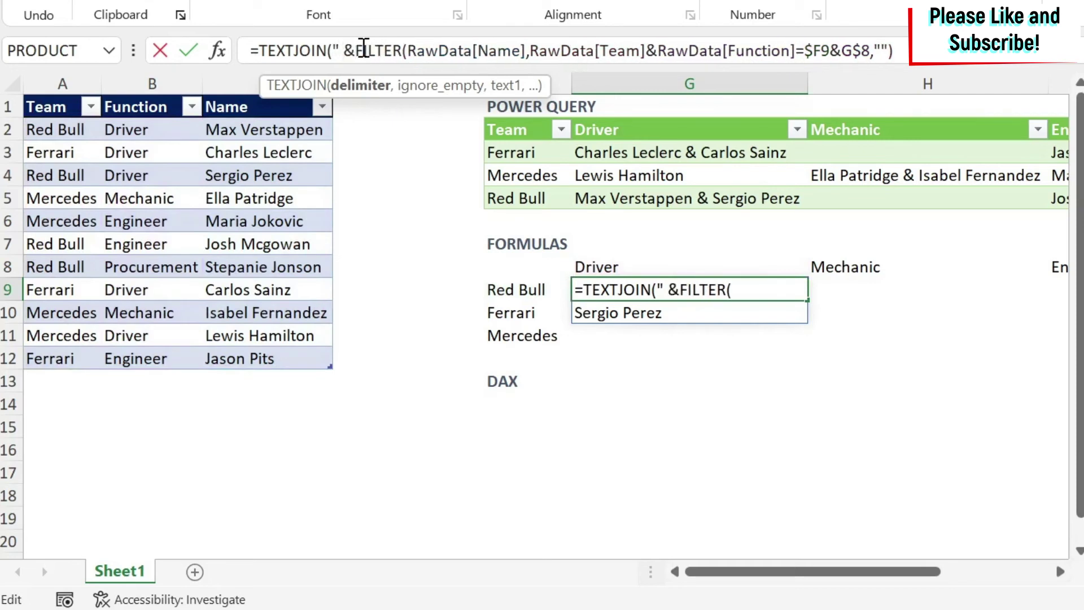
{"action": "type", "text": " \","}
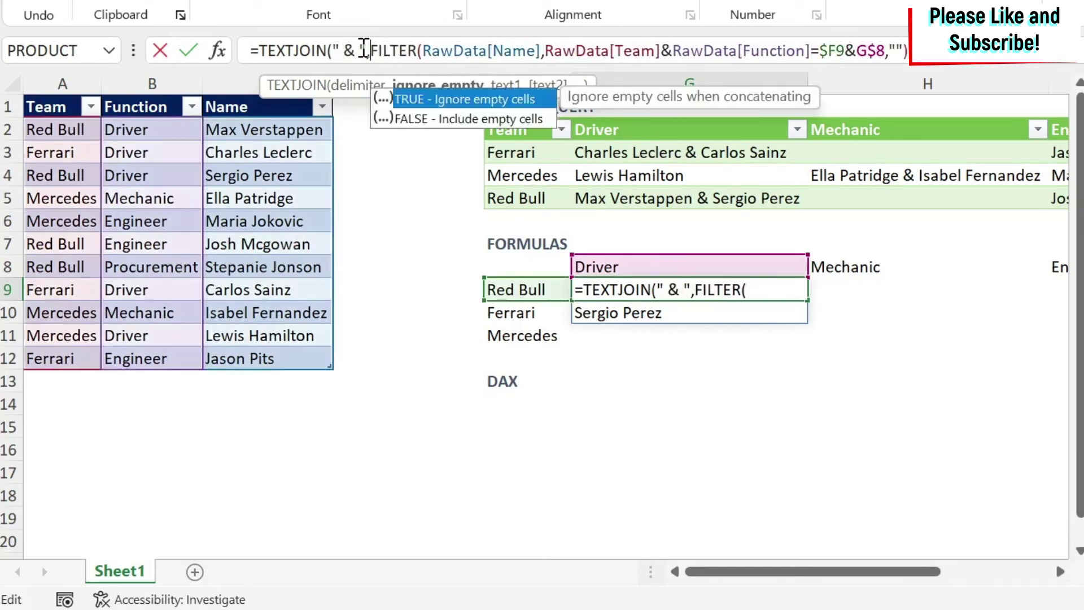
- Set TEXTJOIN's ignore_empty argument to TRUE, close the function after the FILTER expression and complete the G9 formula
{"action": "double_click", "coordinate": [485, 101]}
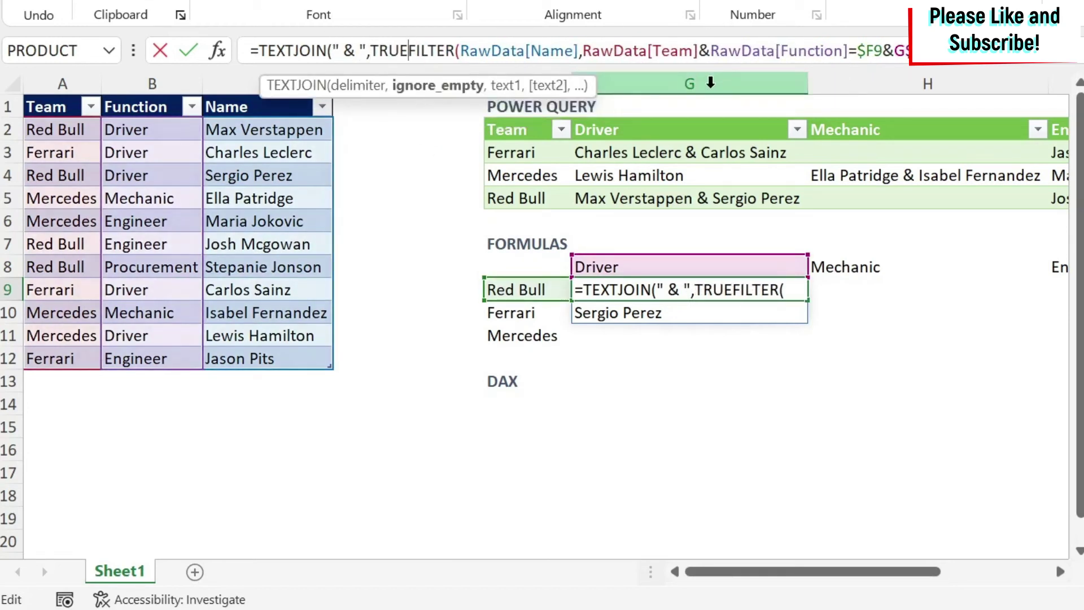
{"action": "type", "text": ","}
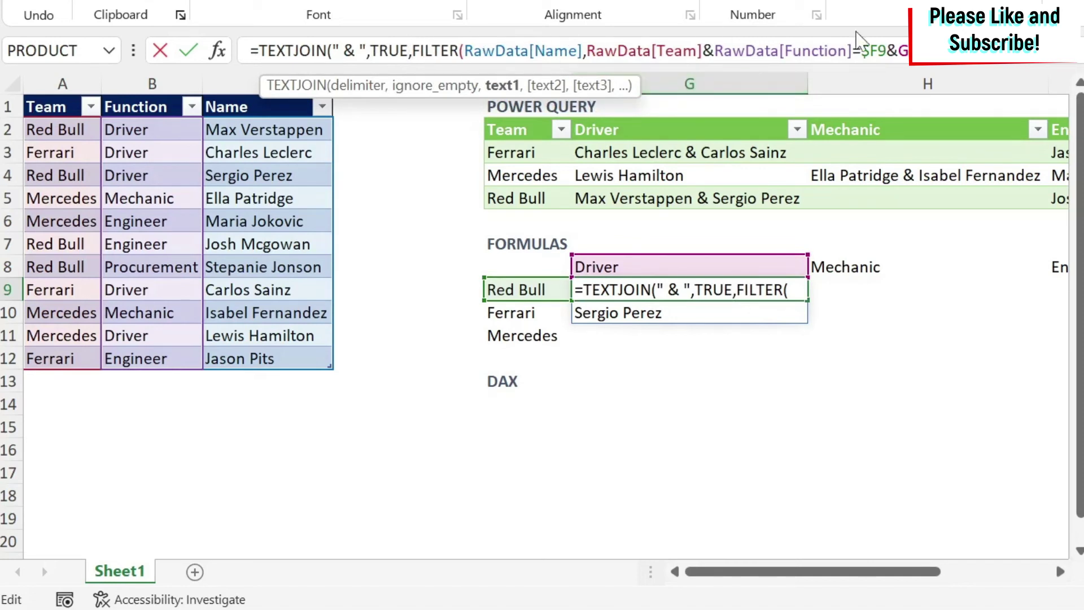
{"action": "key", "text": "End"}
{"action": "type", "text": ")"}
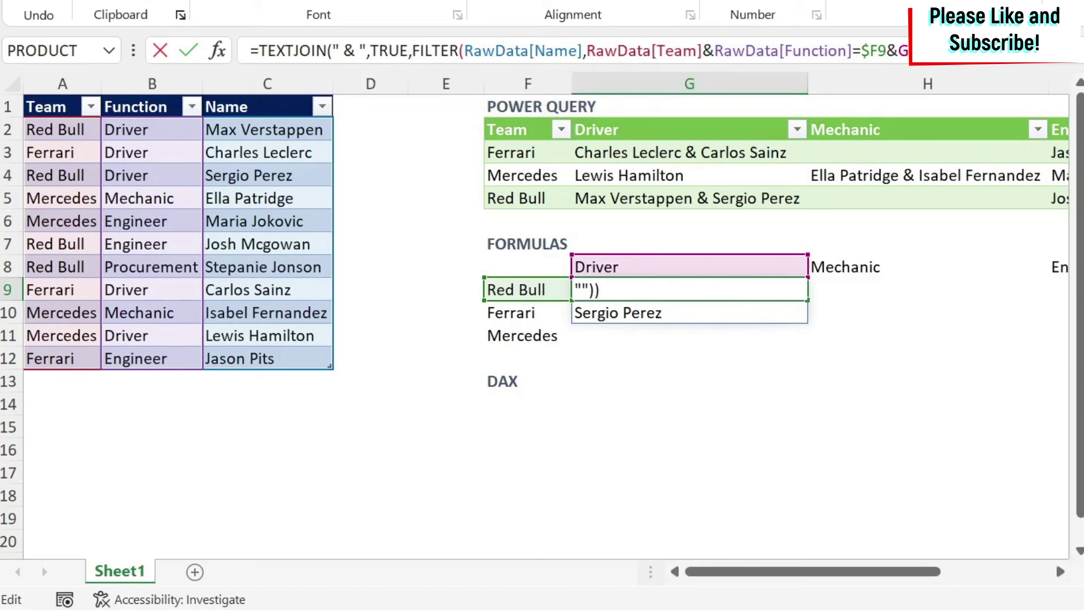
{"action": "key", "text": "Return"}
- Fill the TEXTJOIN formula from G9 down to G11 for the remaining teams
{"action": "left_click", "coordinate": [689, 289]}
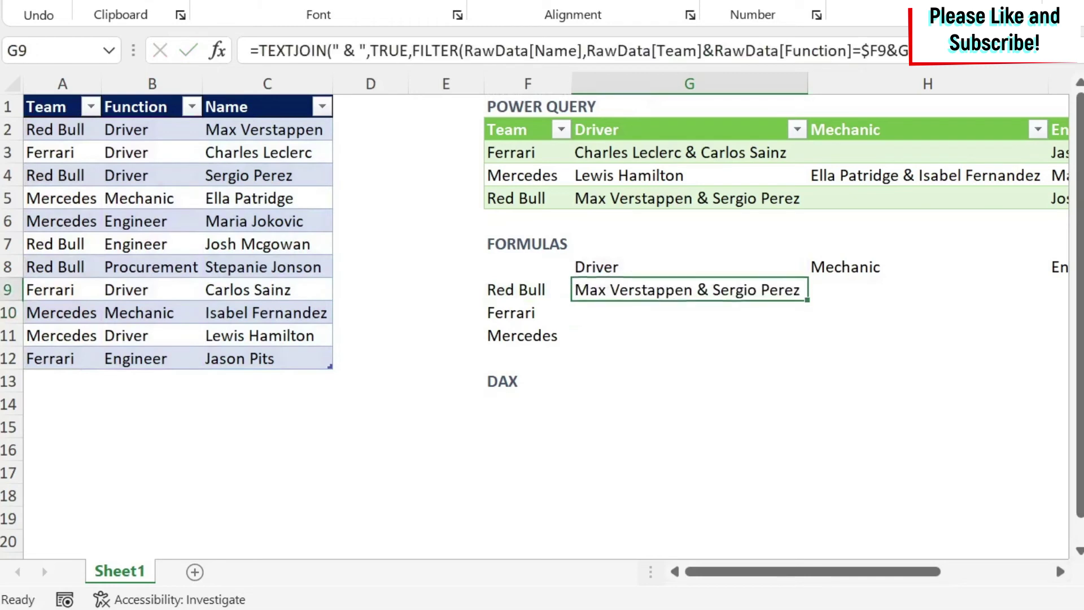
{"action": "left_click_drag", "start_coordinate": [811, 303], "coordinate": [1019, 344]}
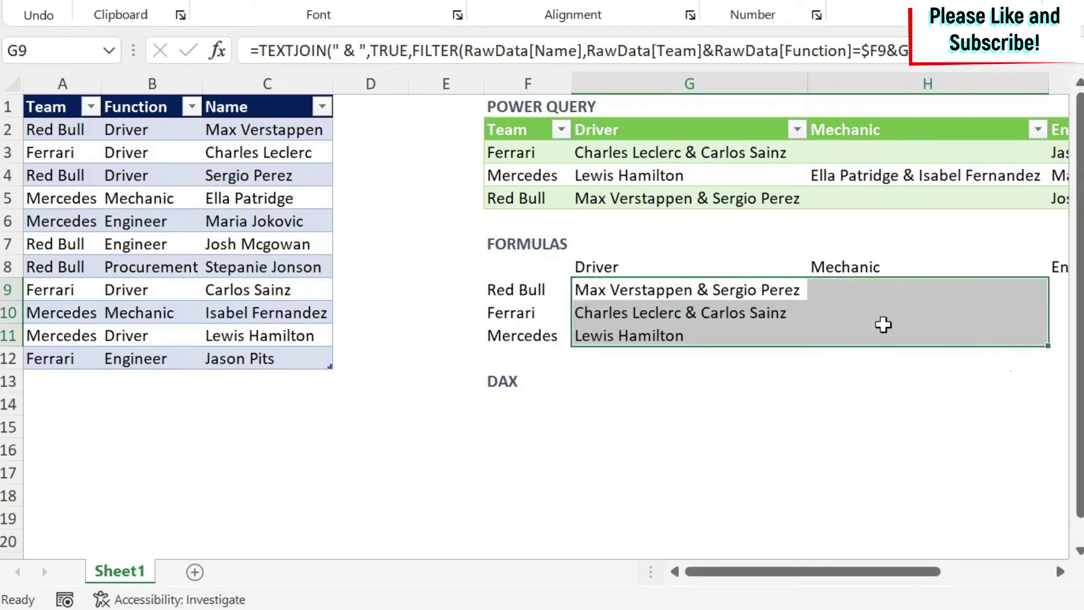
{"action": "key", "text": "ctrl+z"}
- Copy the Driver formulas in G9:G11 and paste them into H9:J11 under Mechanic, Engineer and Procurement
{"action": "key", "text": "ctrl+c"}
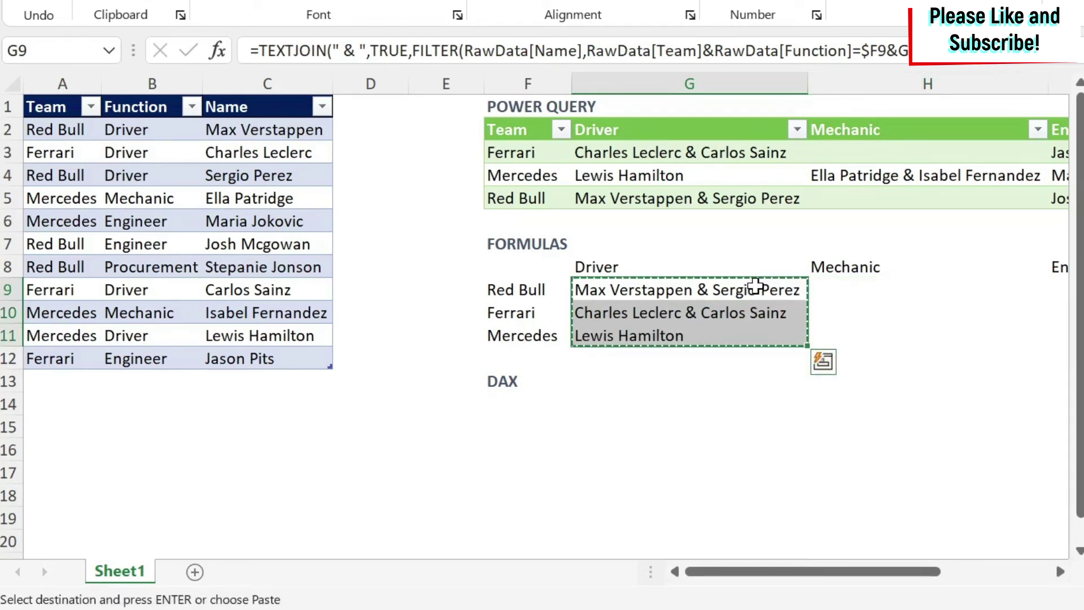
{"action": "key", "text": "Right"}
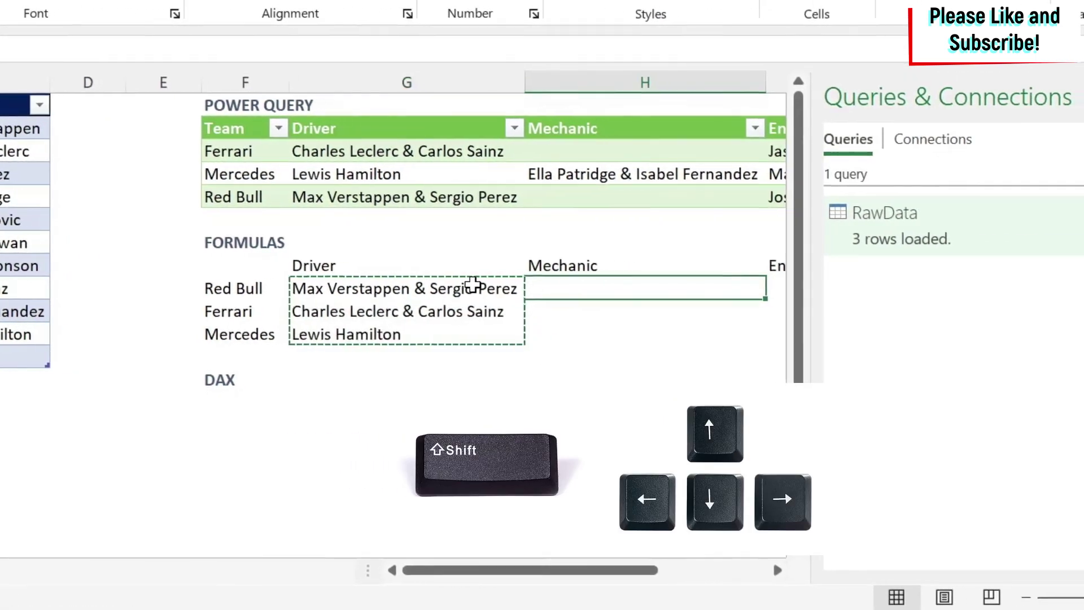
{"action": "key", "text": "shift+Right"}
{"action": "key", "text": "shift+Right"}
{"action": "key", "text": "shift+Down"}
{"action": "key", "text": "shift+Down"}
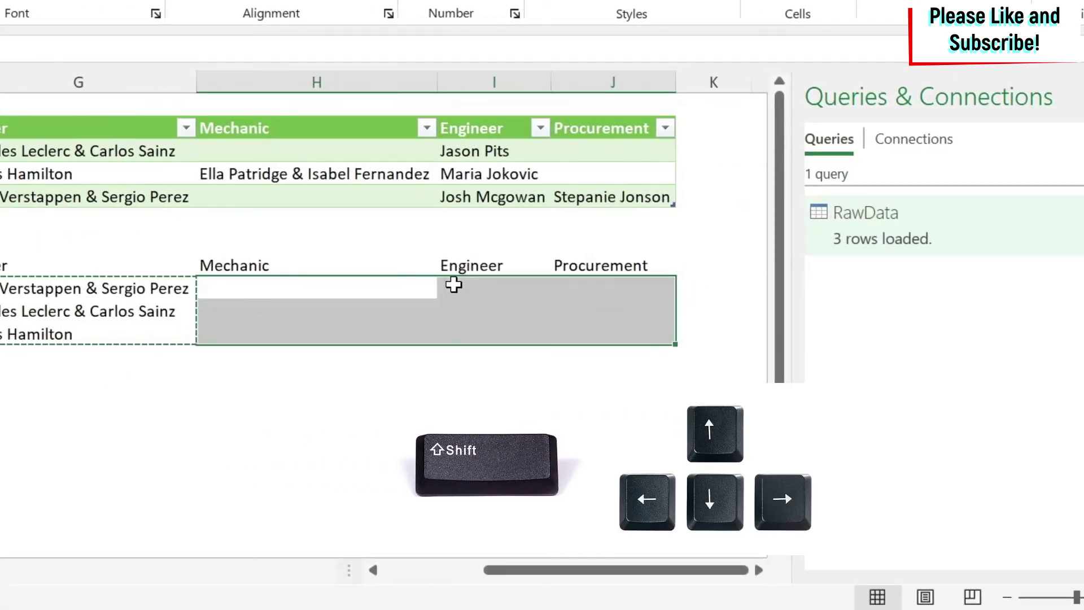
{"action": "key", "text": "Return"}
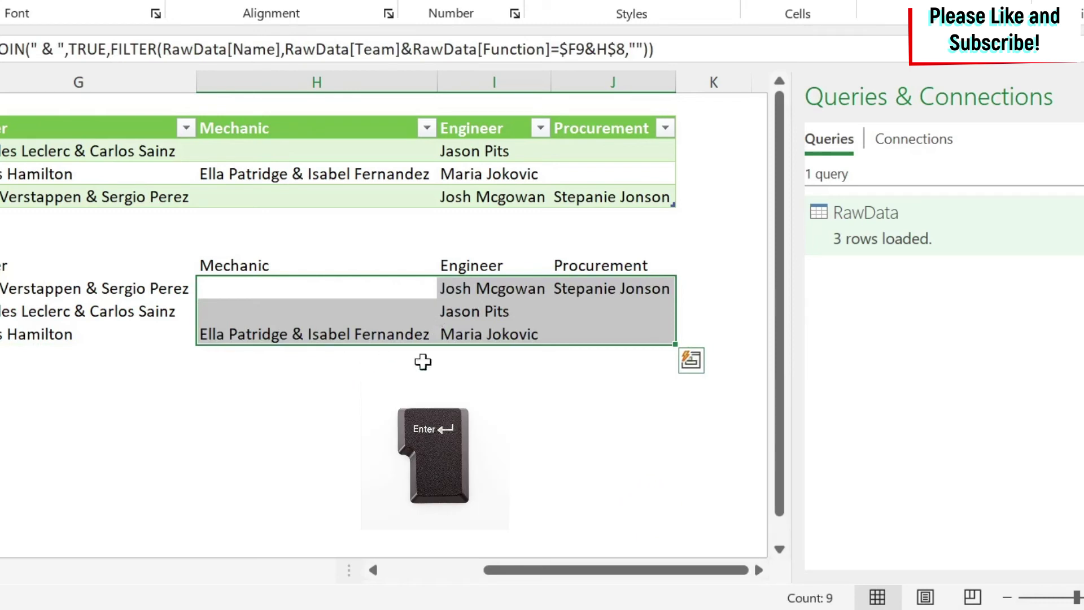
- Repeat the copy of G9:G11 and paste it over the existing formulas in H9:J11
{"action": "left_click_drag", "start_coordinate": [649, 572], "coordinate": [545, 572]}
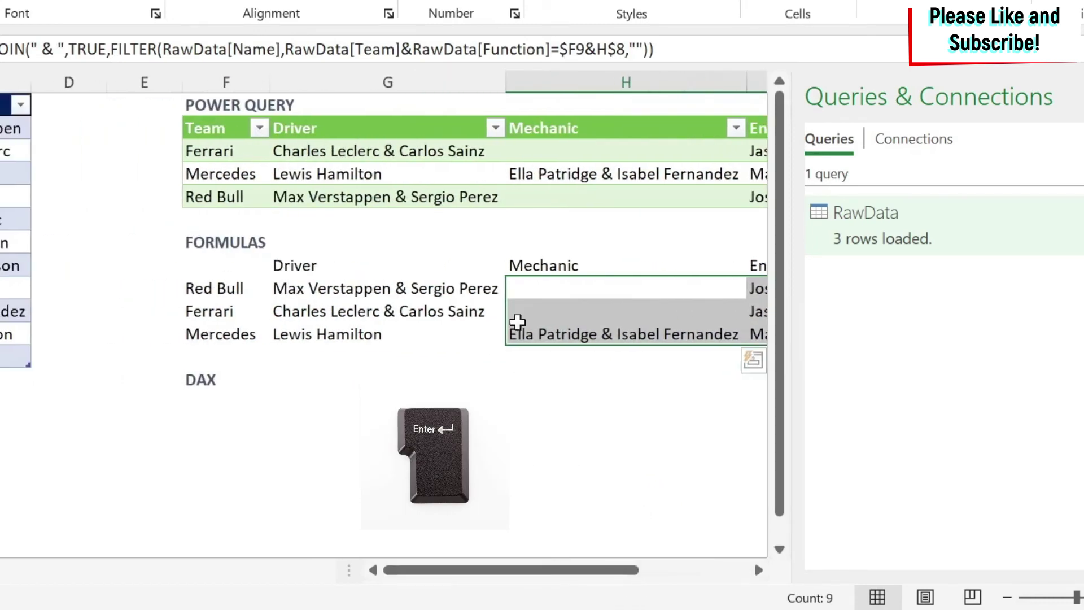
{"action": "left_click", "coordinate": [434, 286]}
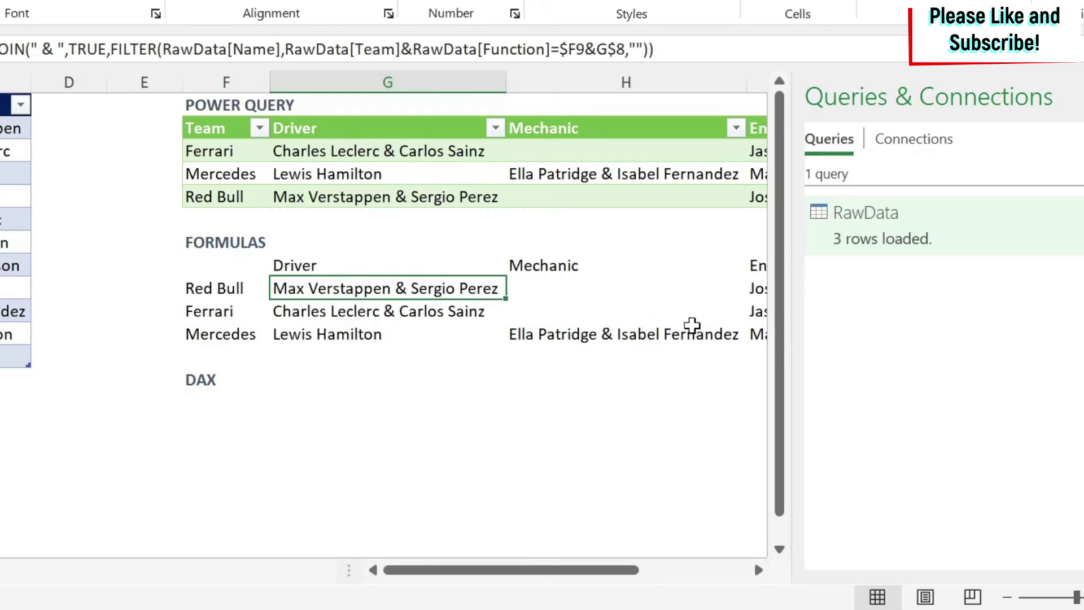
{"action": "left_click_drag", "start_coordinate": [418, 290], "coordinate": [423, 338]}
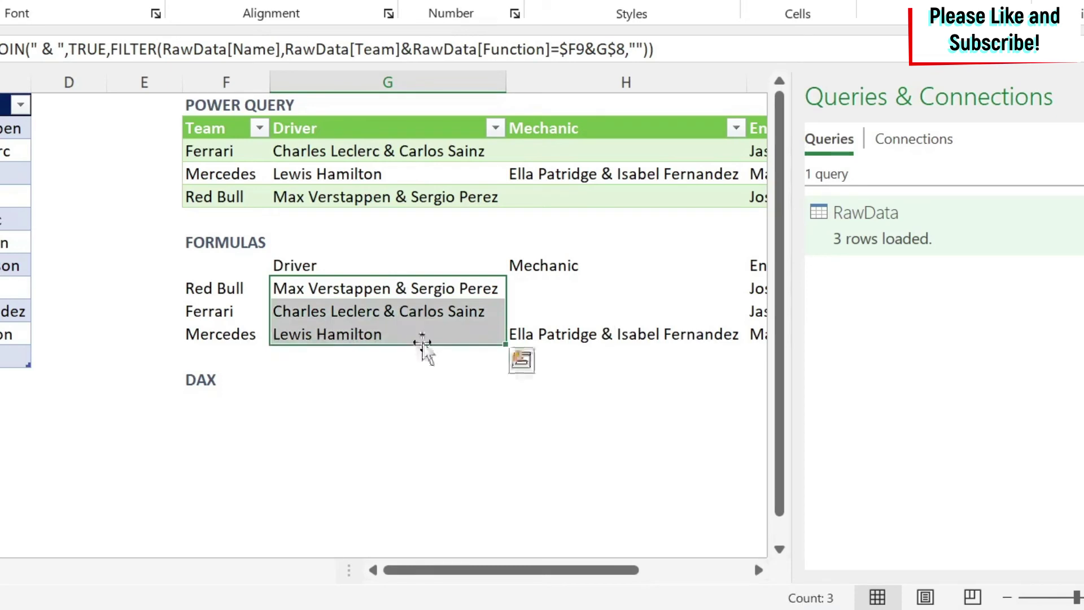
{"action": "key", "text": "ctrl+c"}
{"action": "left_click", "coordinate": [733, 283]}
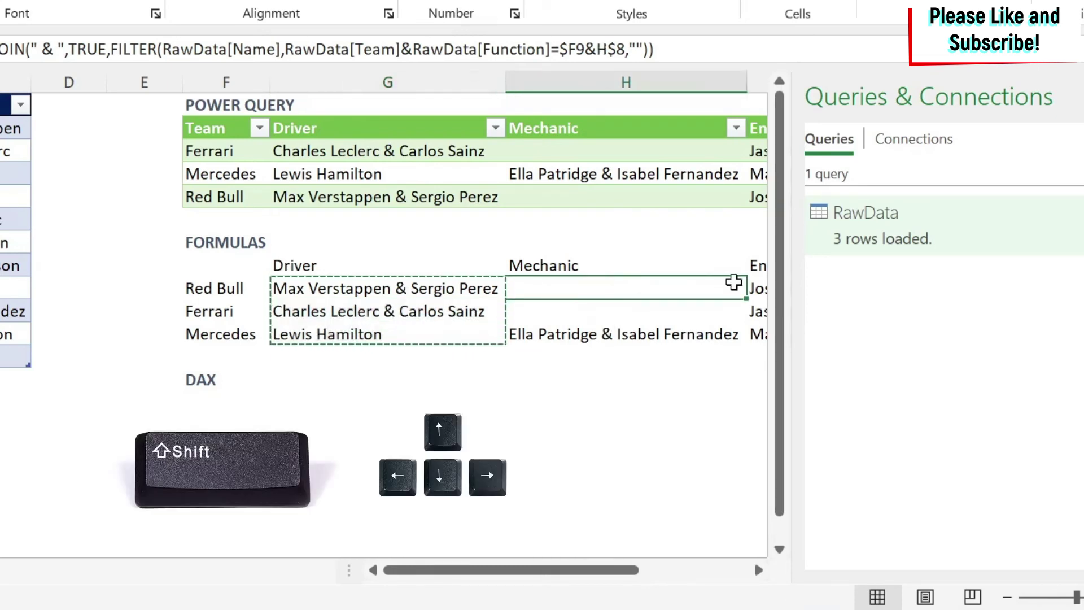
{"action": "key", "text": "shift+Right"}
{"action": "key", "text": "shift+Right"}
{"action": "key", "text": "shift+Down"}
{"action": "key", "text": "shift+Down"}
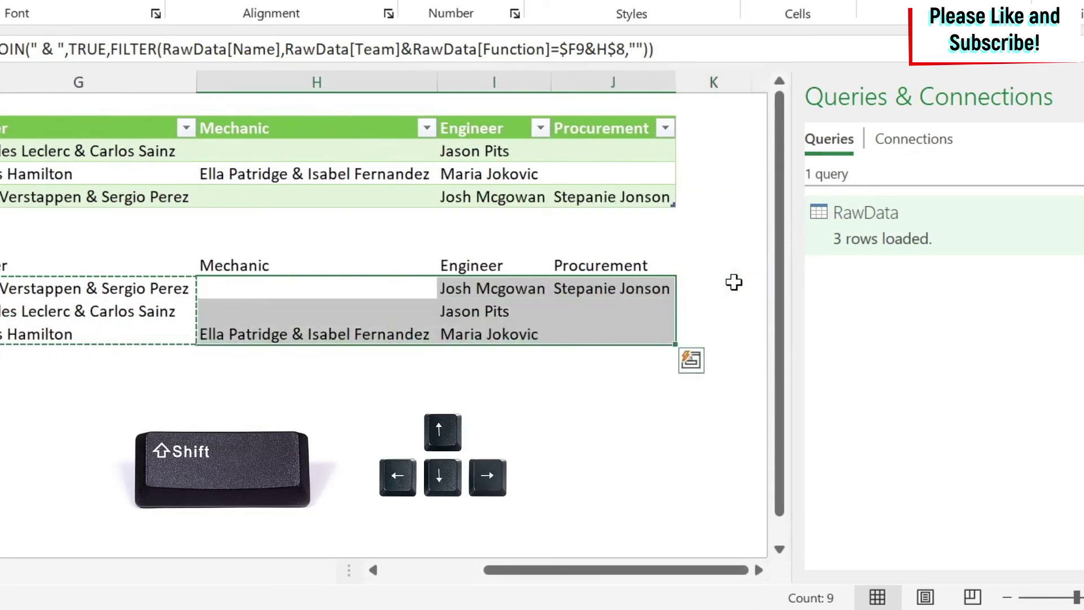
{"action": "key", "text": "Return"}
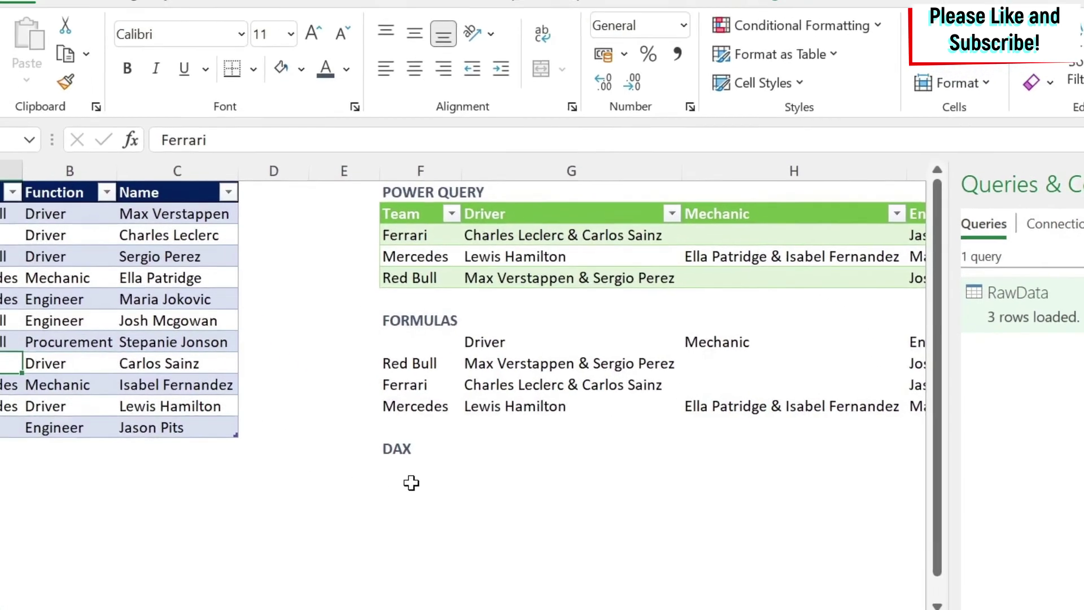
- Add the source table in A1:C12, with Team, Function and Name, to the Data Model
{"action": "left_click", "coordinate": [411, 482]}
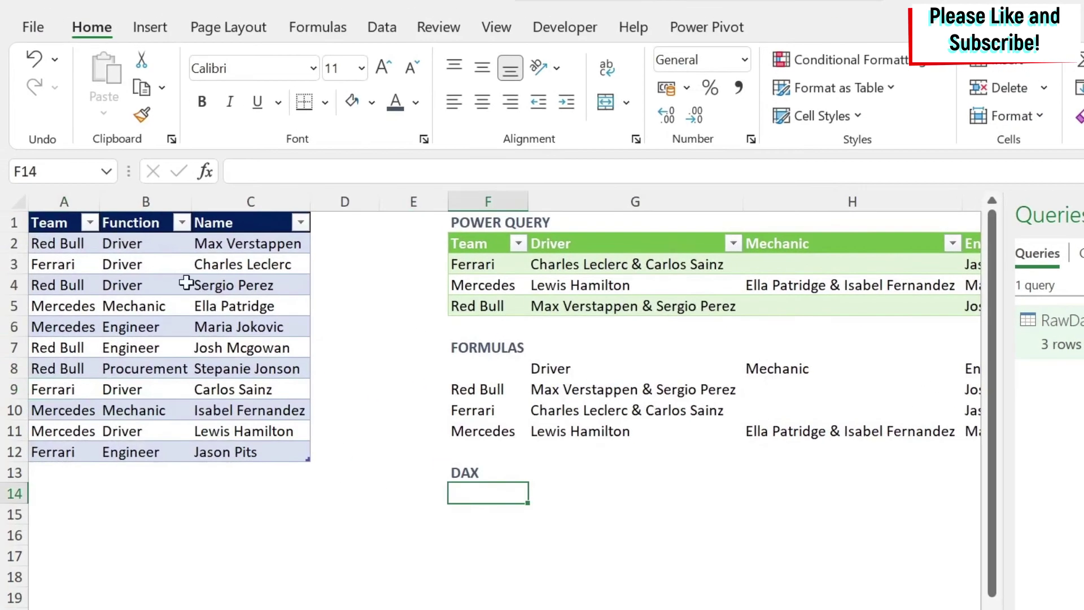
{"action": "left_click_drag", "start_coordinate": [47, 219], "coordinate": [271, 452]}
{"action": "left_click", "coordinate": [706, 28]}
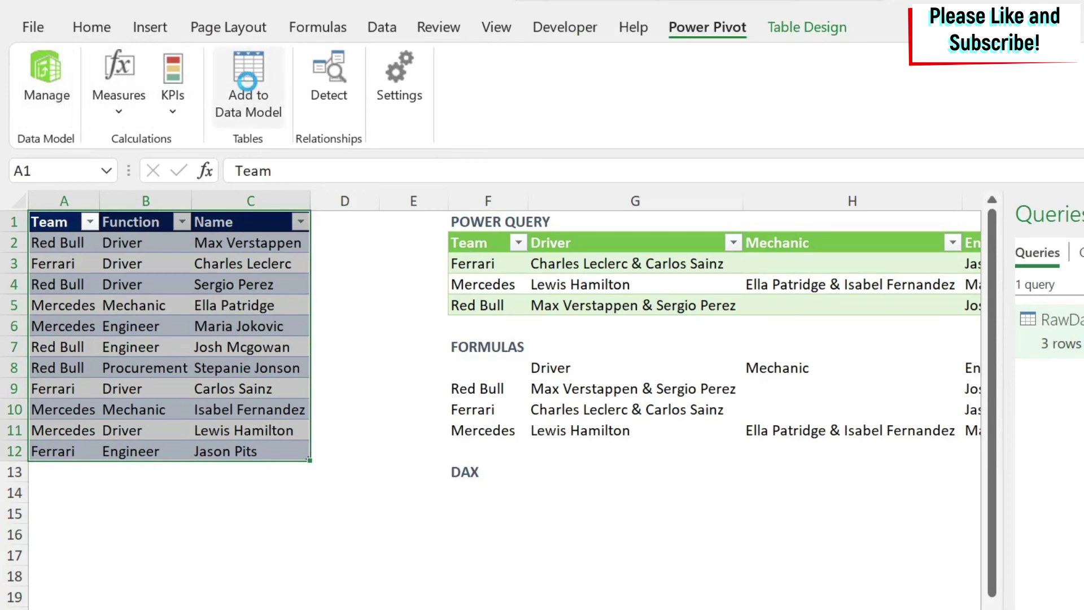
{"action": "left_click", "coordinate": [247, 81]}
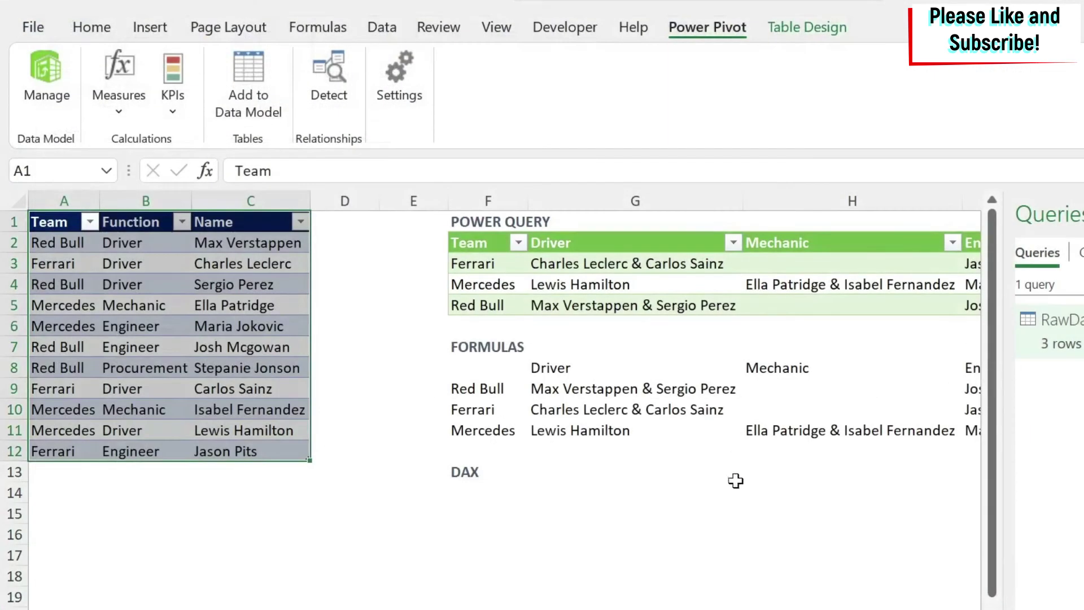
- Insert a PivotTable from the Data Model on the existing worksheet at Sheet1!$F$14, below the DAX heading
{"action": "left_click", "coordinate": [473, 493]}
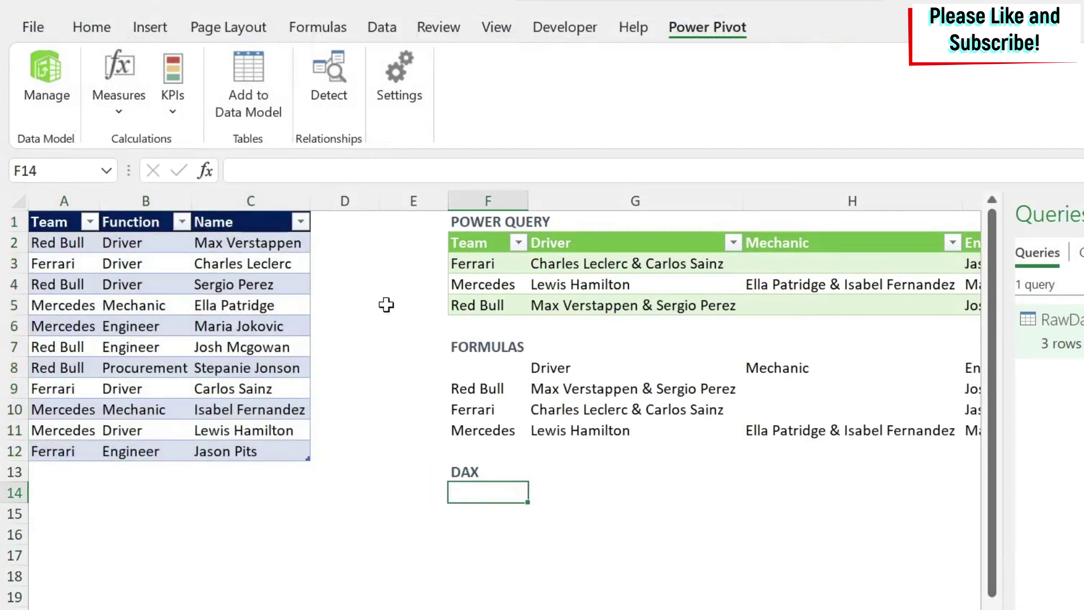
{"action": "left_click", "coordinate": [149, 33]}
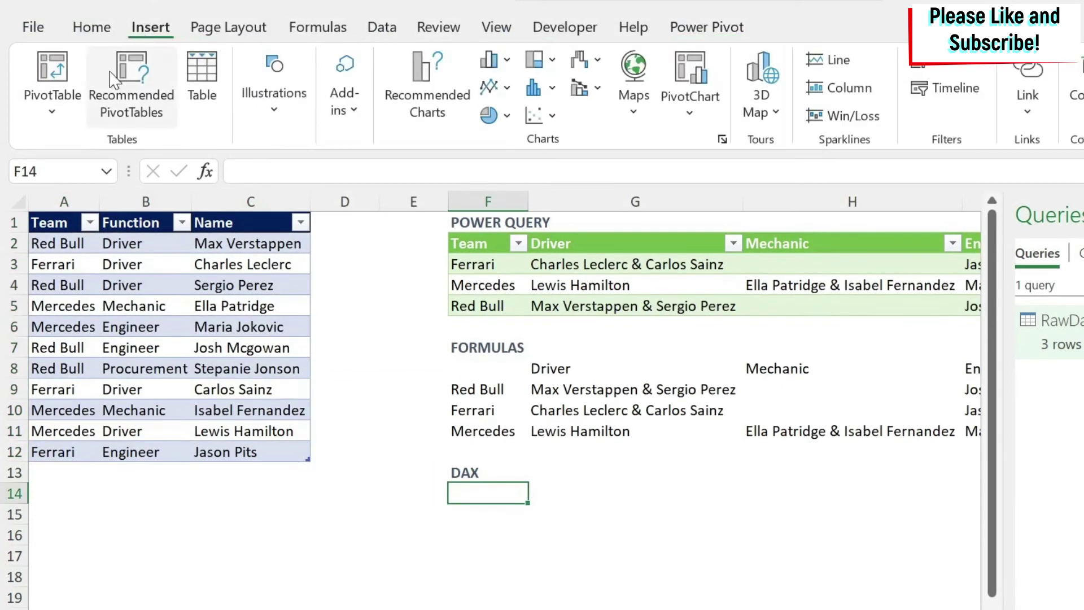
{"action": "left_click", "coordinate": [59, 107]}
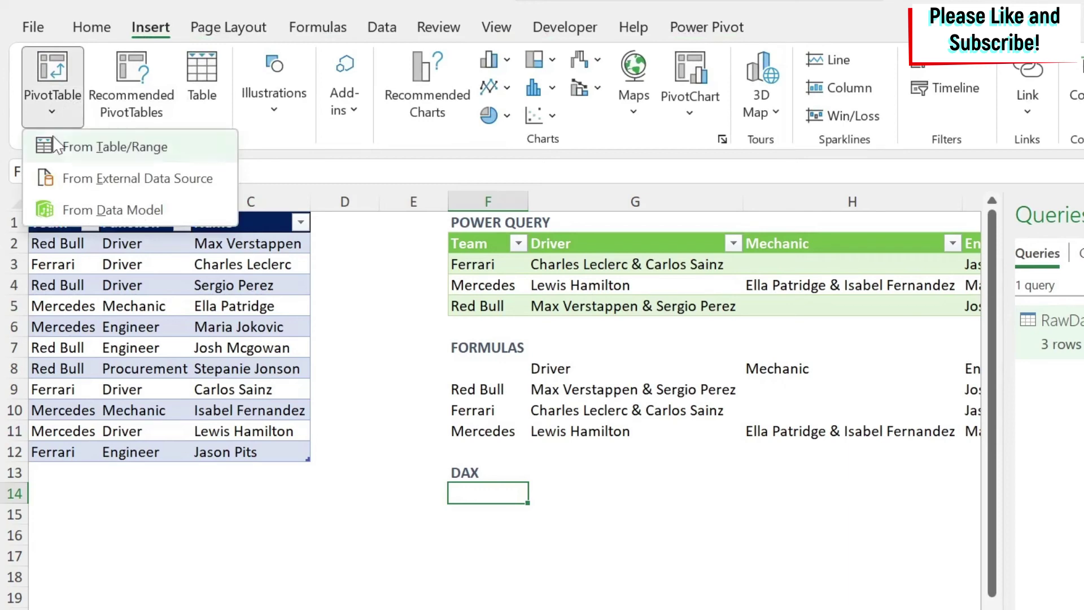
{"action": "left_click", "coordinate": [105, 213]}
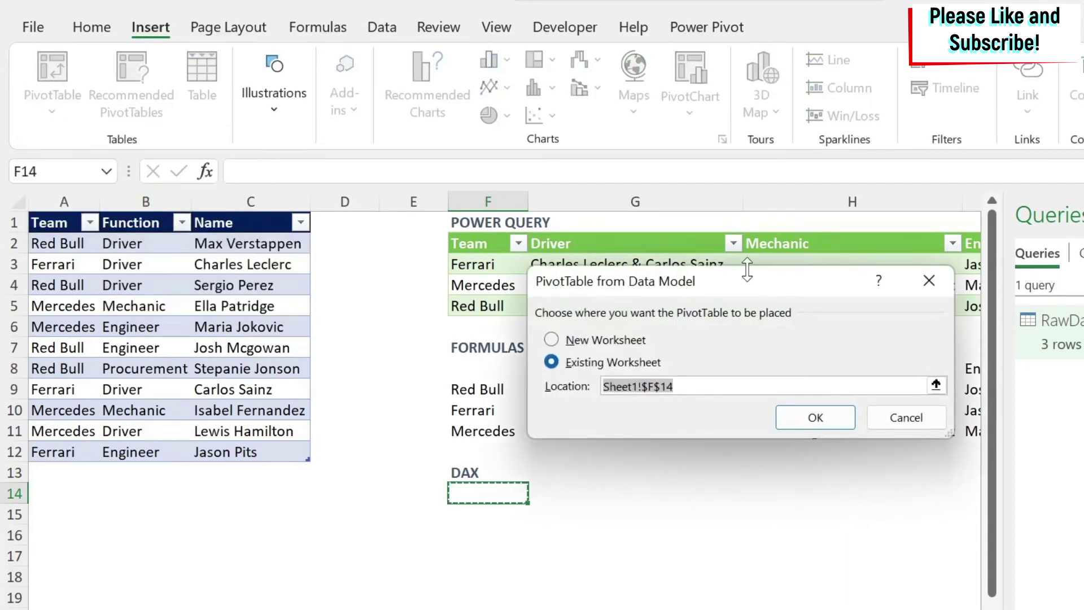
{"action": "left_click", "coordinate": [829, 419]}
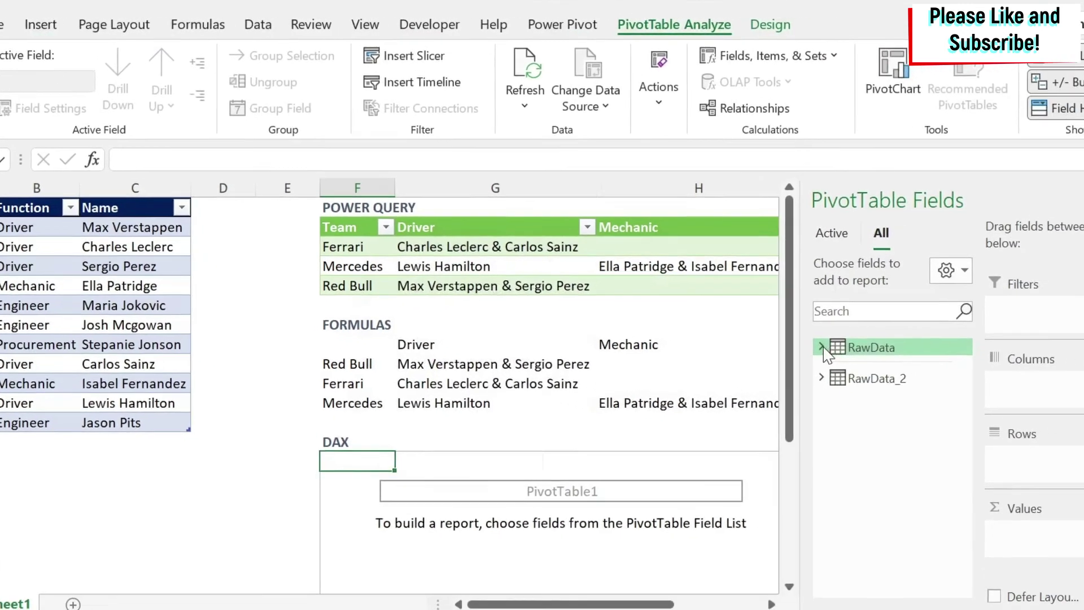
- Lay out the PivotTable from RawData with Team in Rows, Function in Columns and Name in Values
{"action": "left_click", "coordinate": [821, 347]}
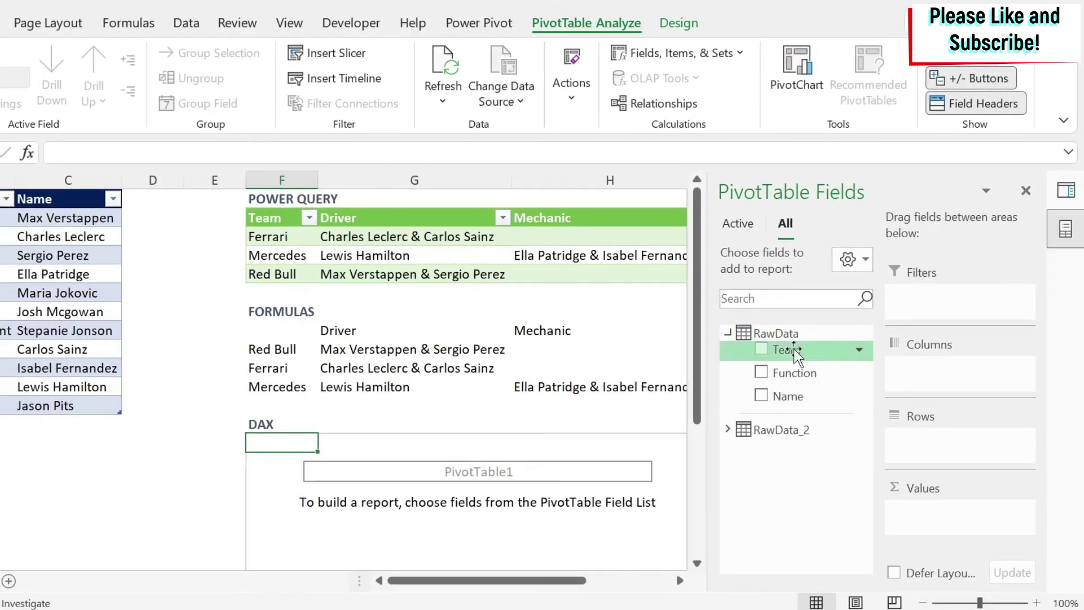
{"action": "left_click_drag", "start_coordinate": [793, 352], "coordinate": [954, 439]}
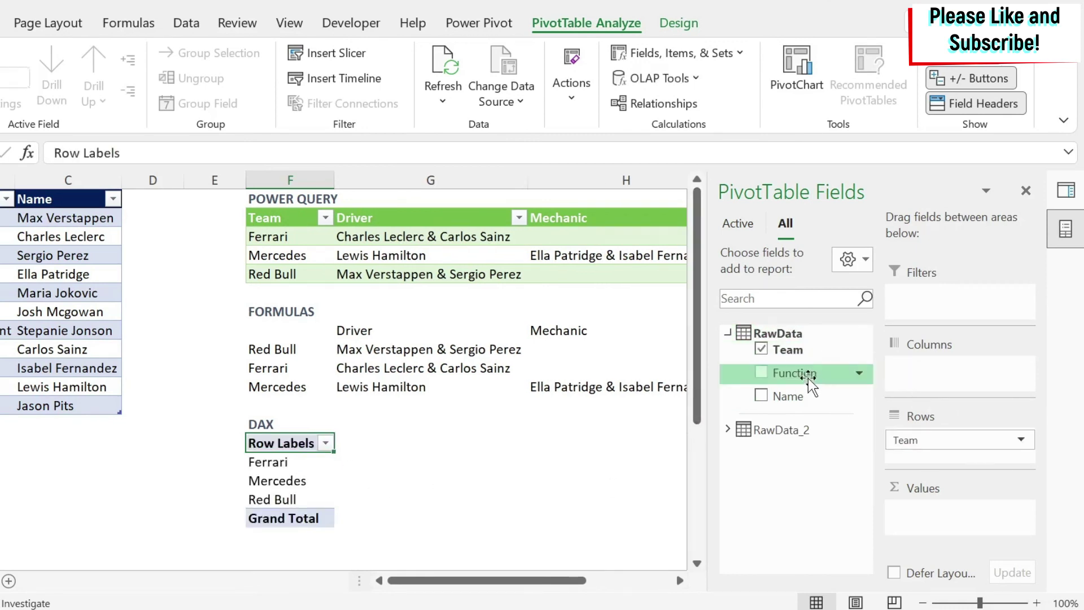
{"action": "left_click_drag", "start_coordinate": [802, 380], "coordinate": [959, 371]}
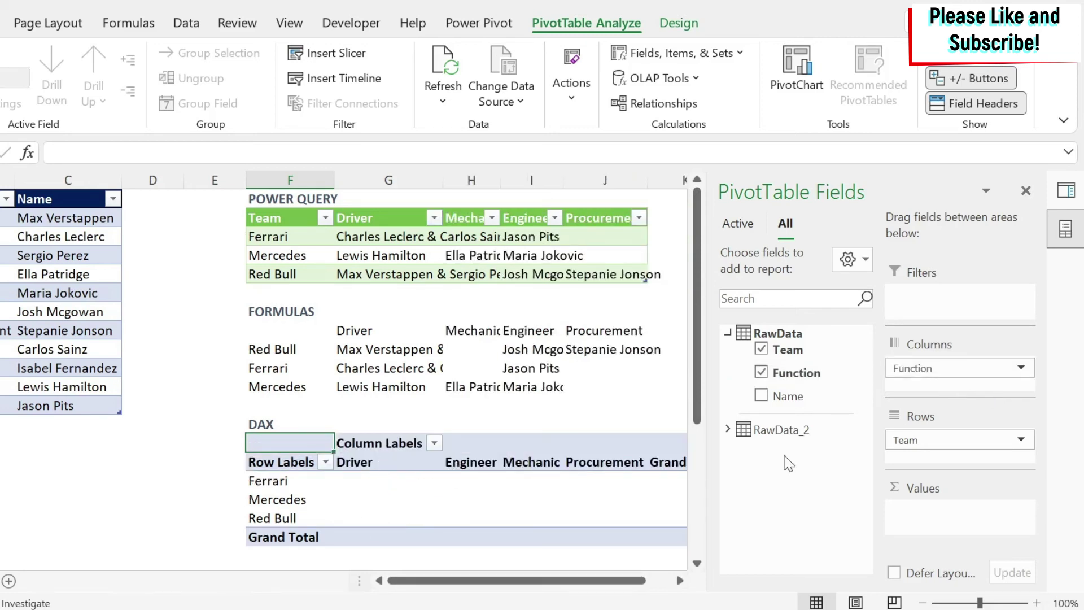
{"action": "left_click_drag", "start_coordinate": [802, 397], "coordinate": [954, 510]}
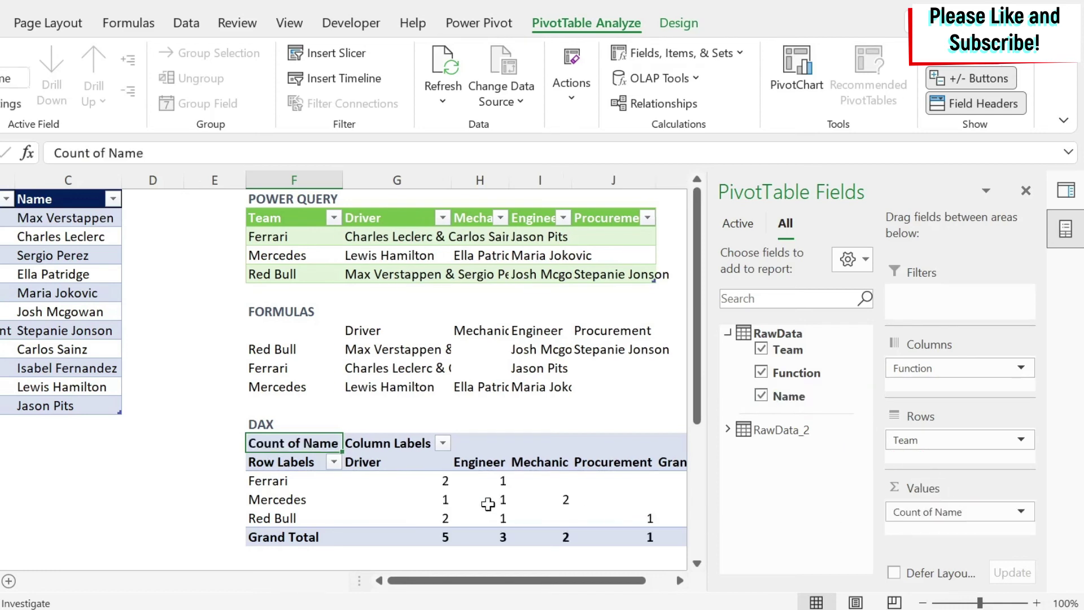